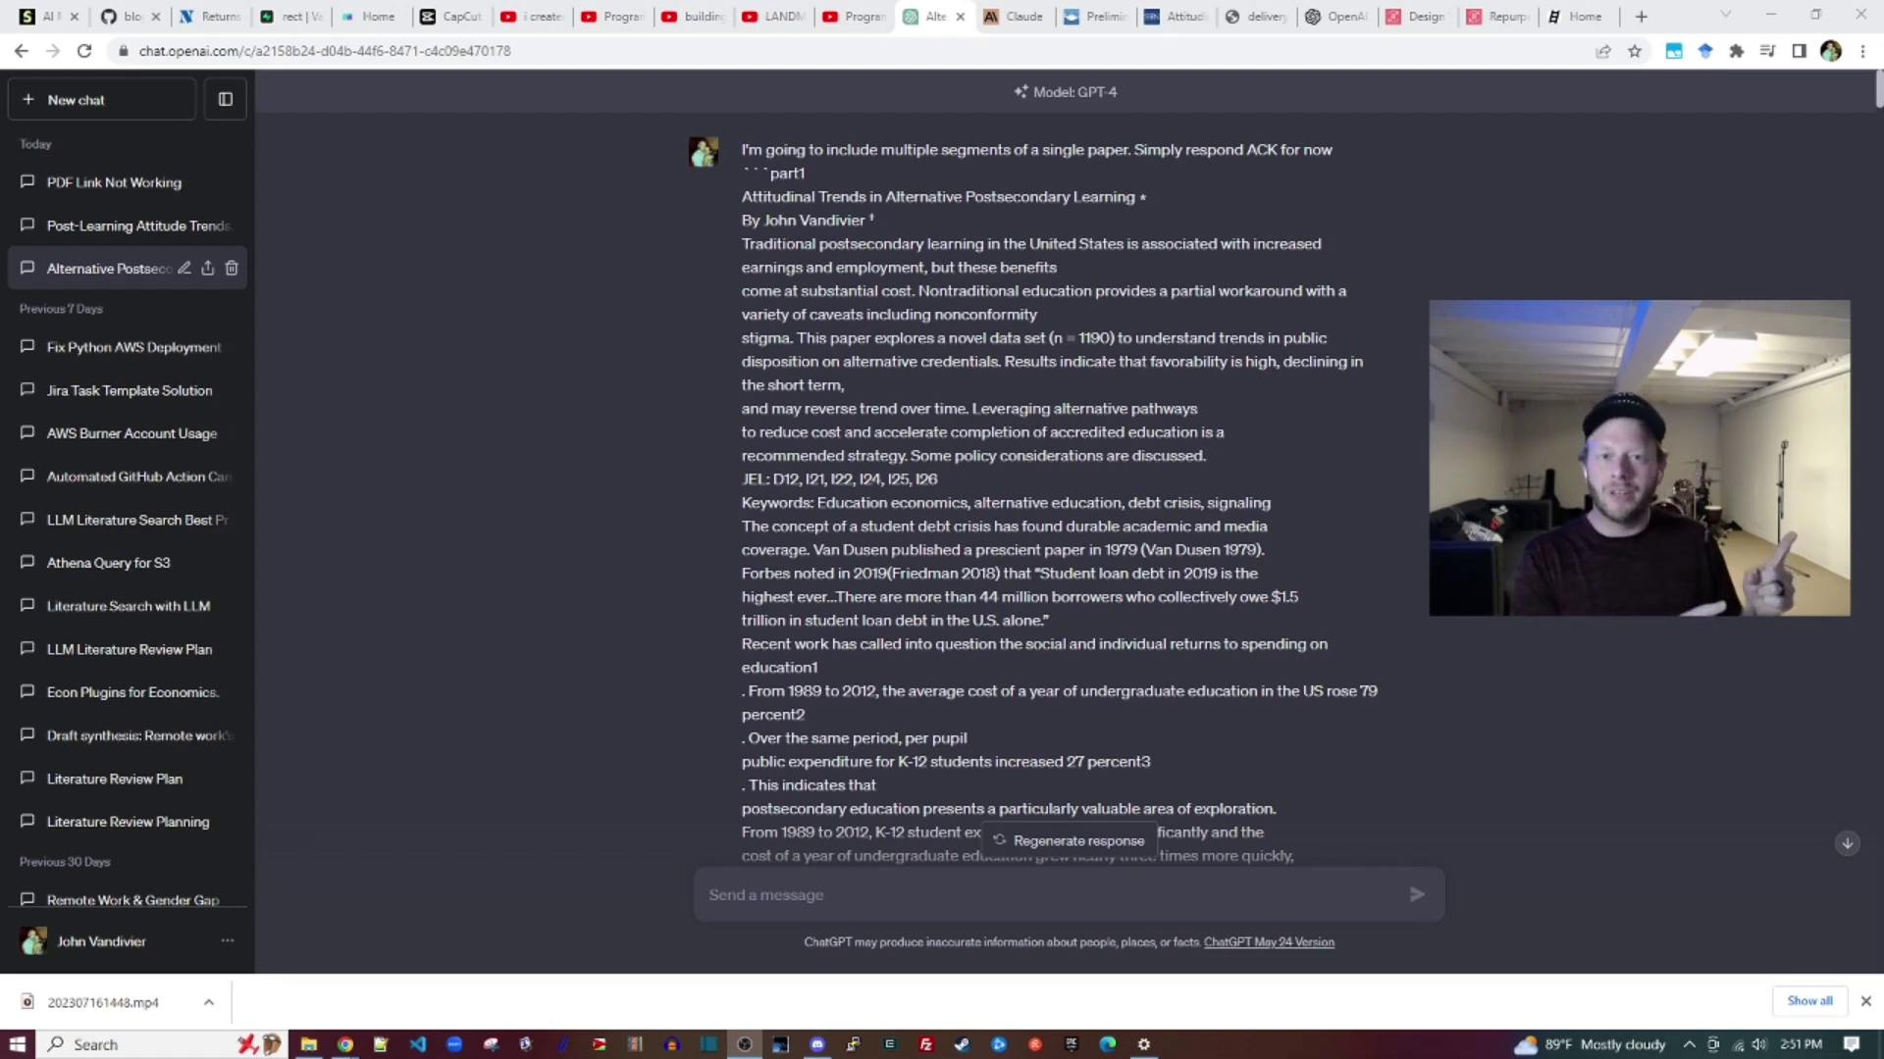
Glance at the YouTube live streams and the paper's Taylor & Francis page, then return to GPT-4
left_click(853, 16)
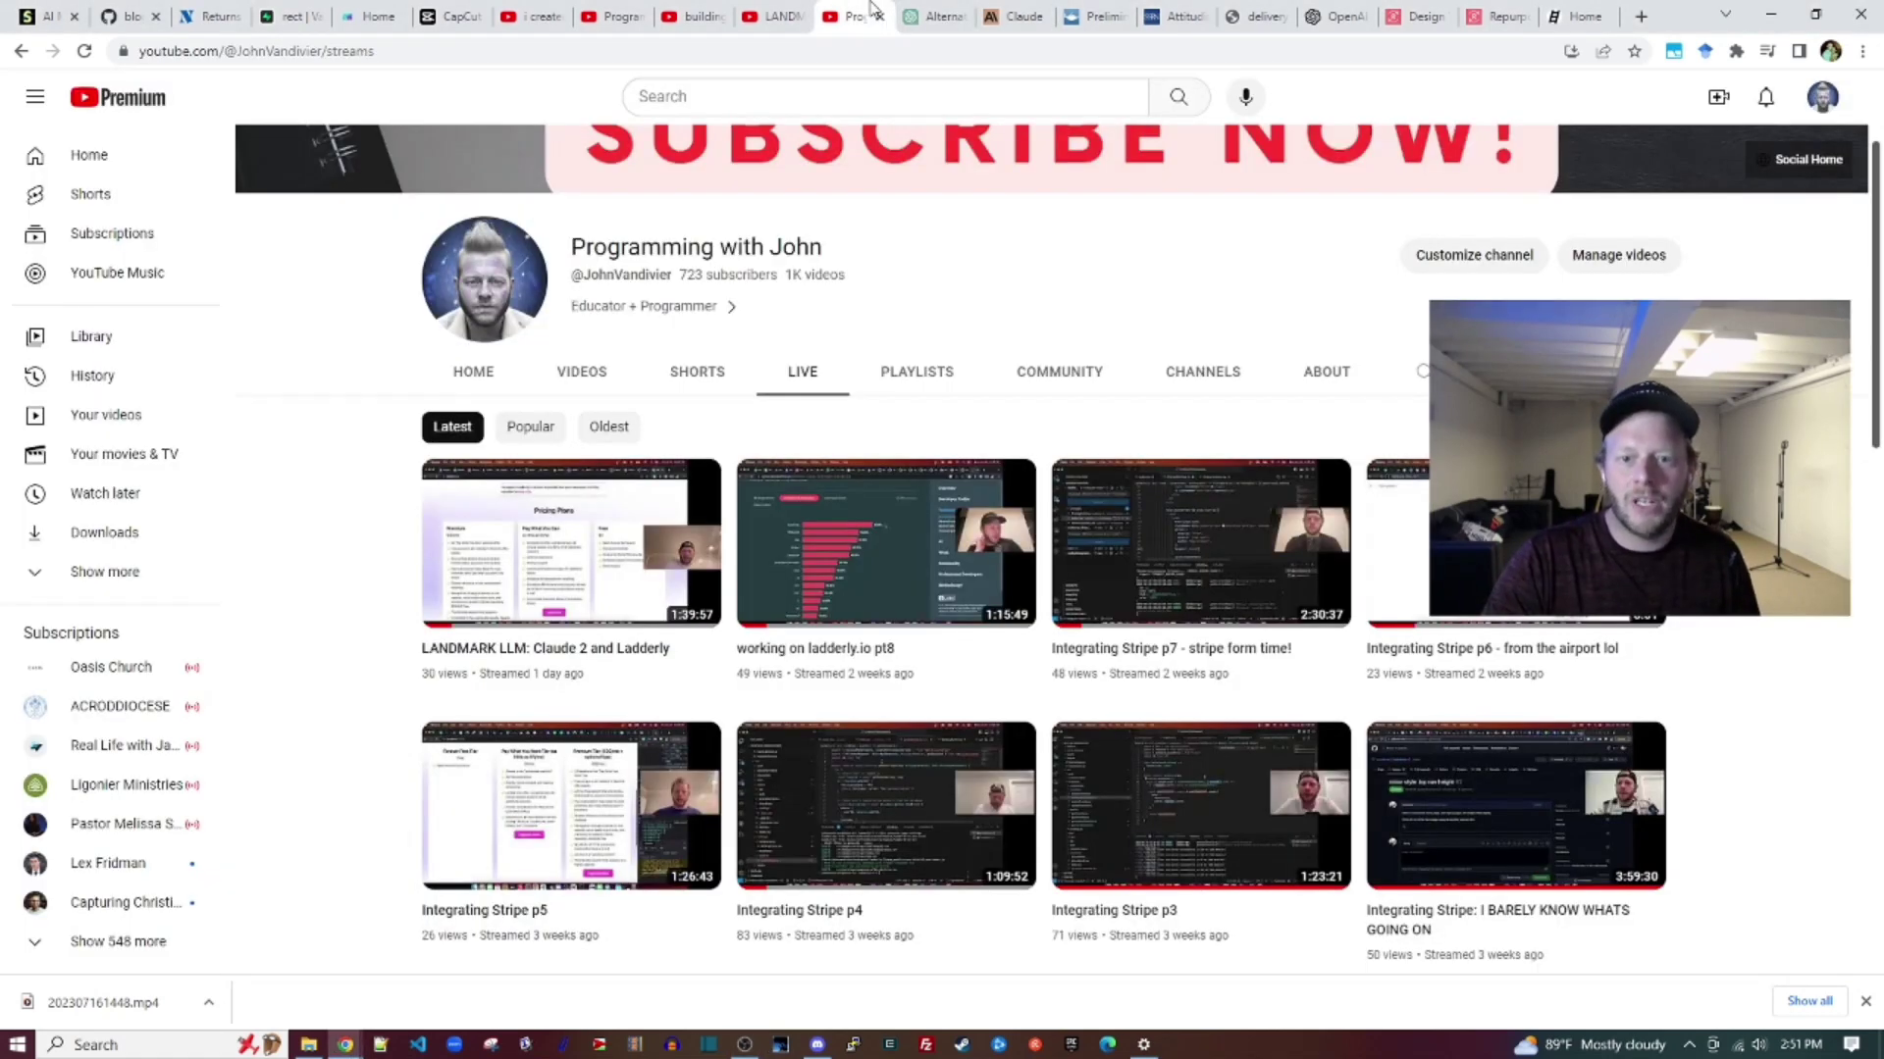
mouse_move(598, 673)
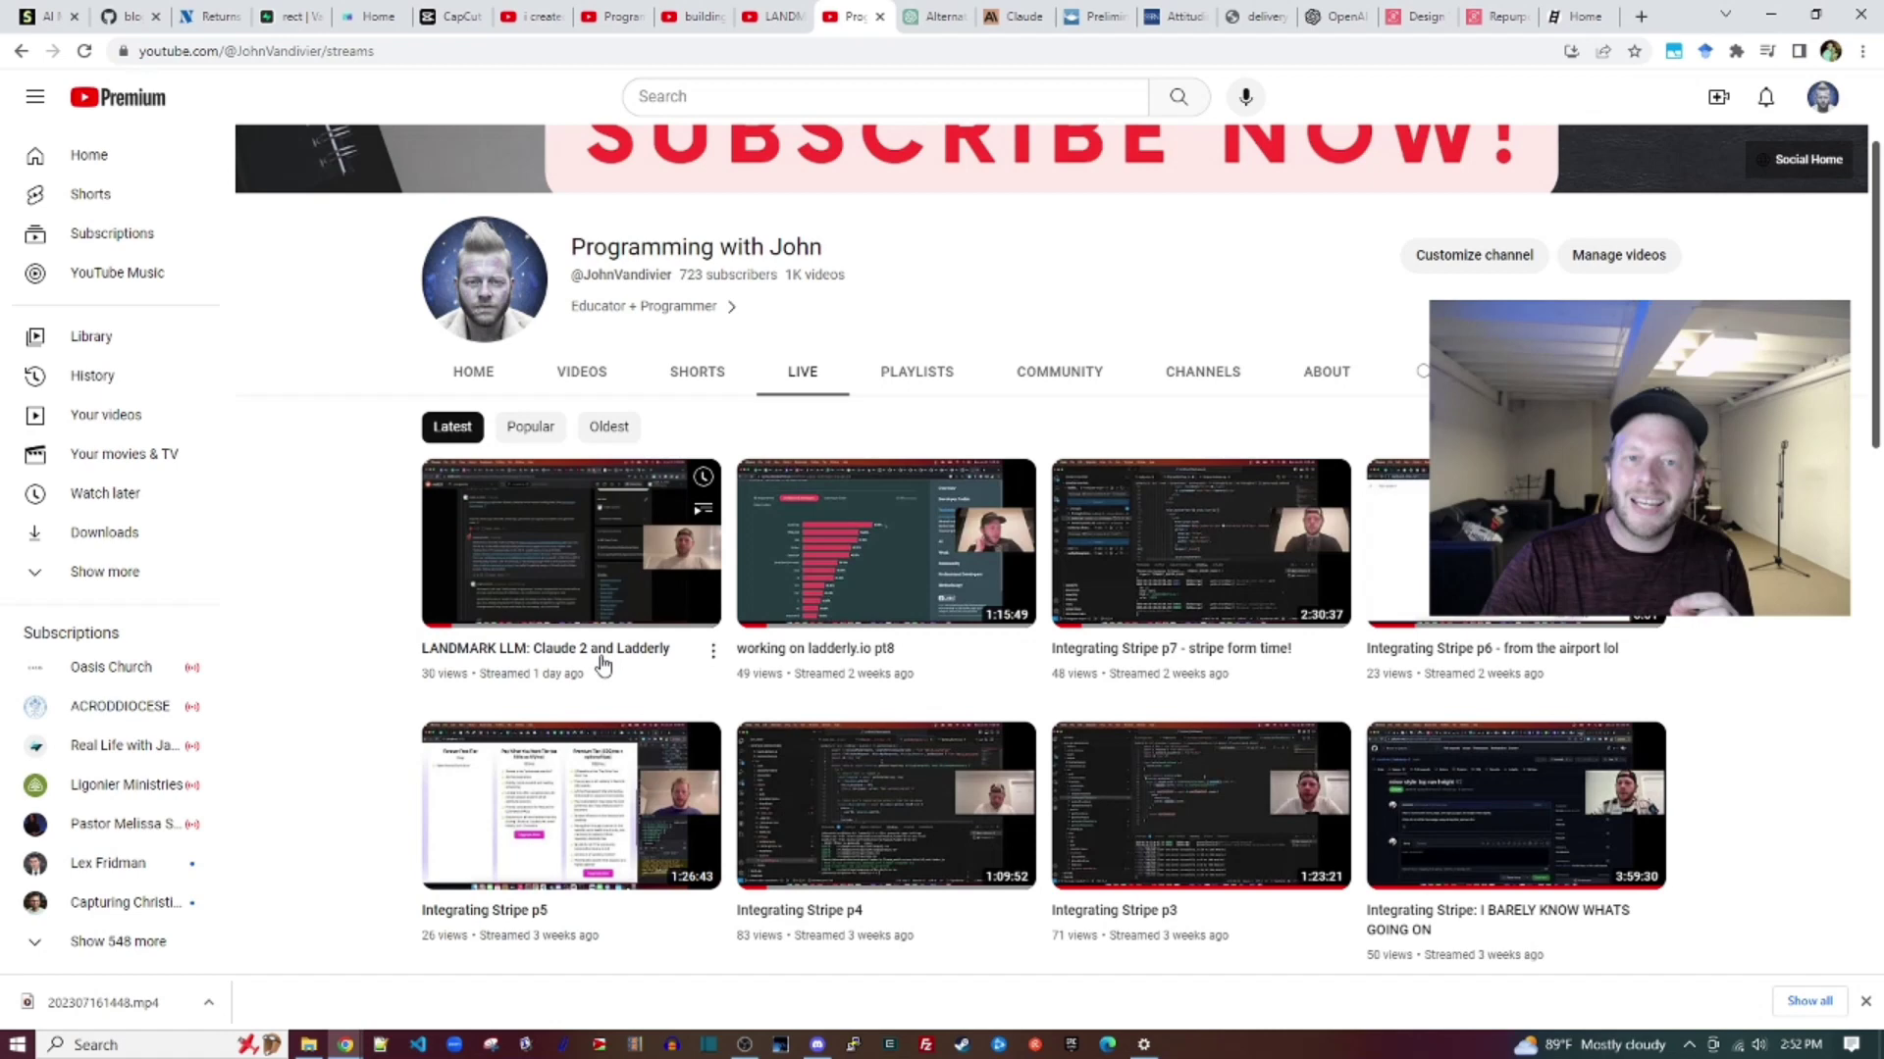
left_click(942, 16)
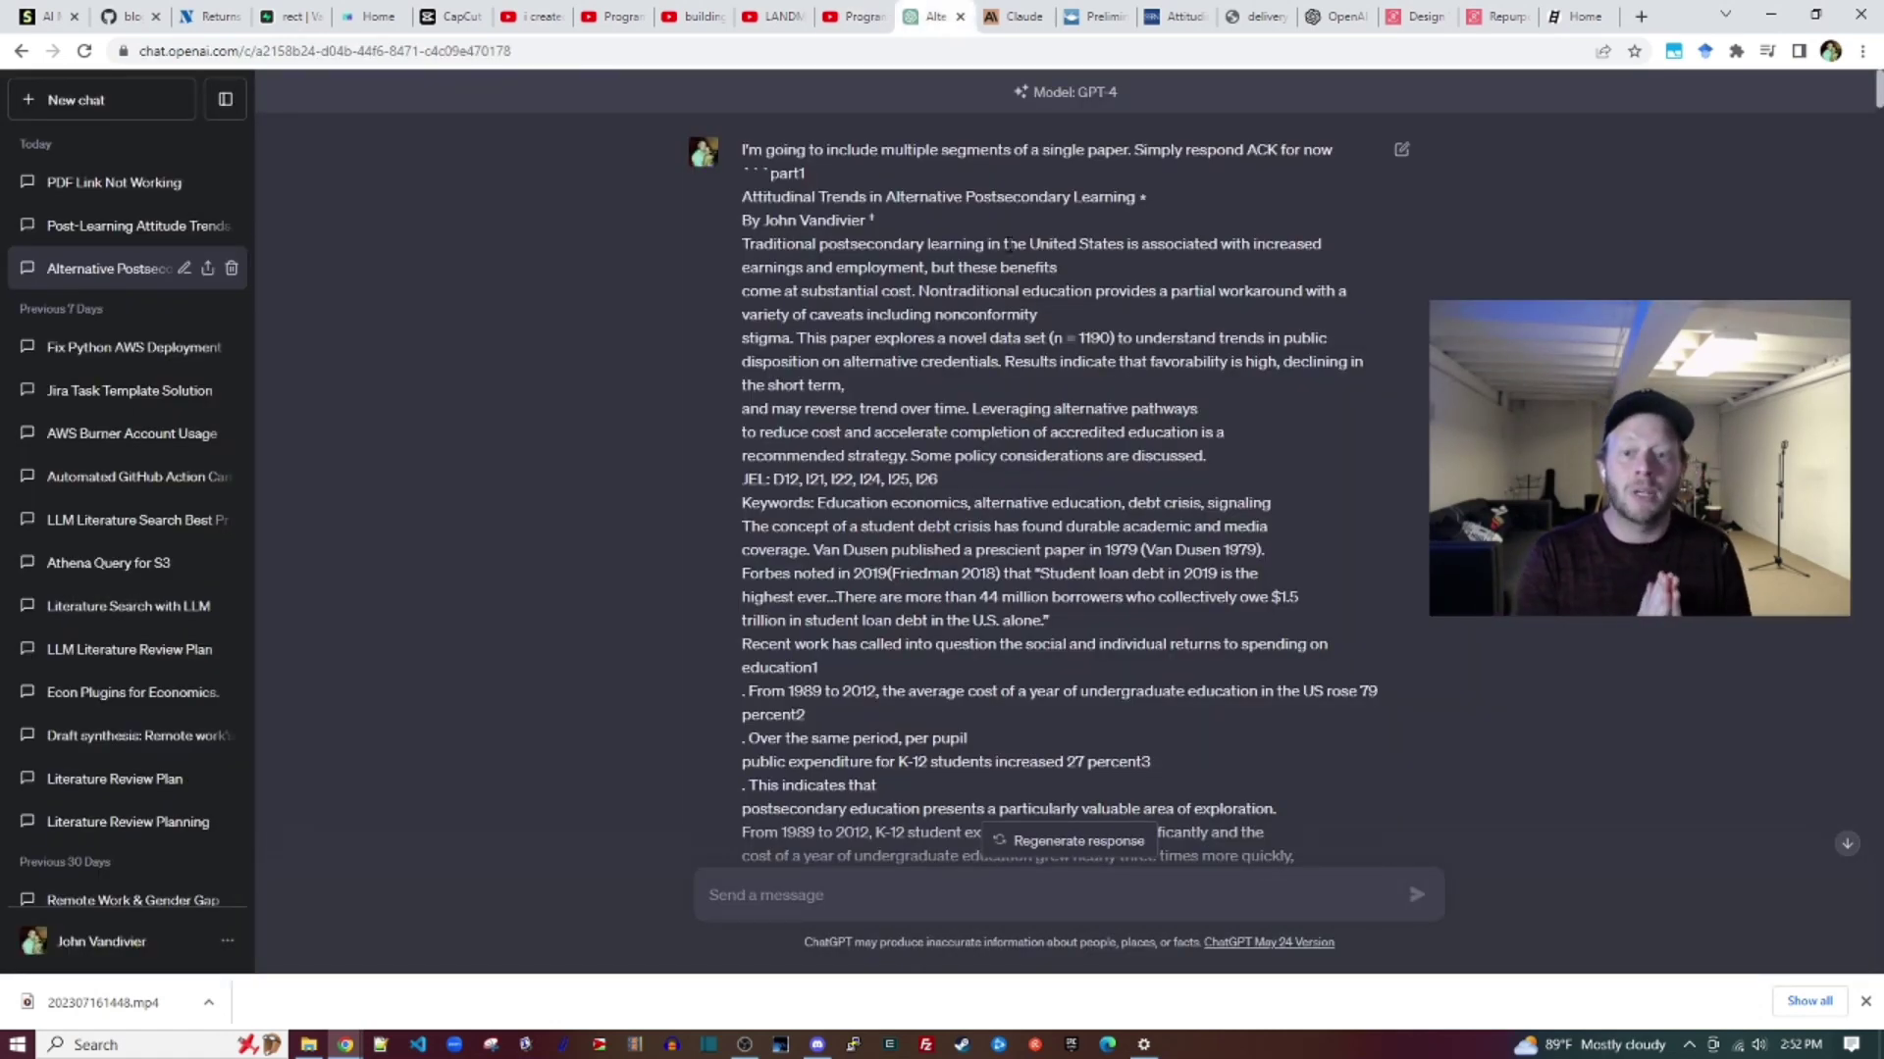
left_click(1093, 16)
left_click(498, 511)
scroll(564, 509, "up", 1)
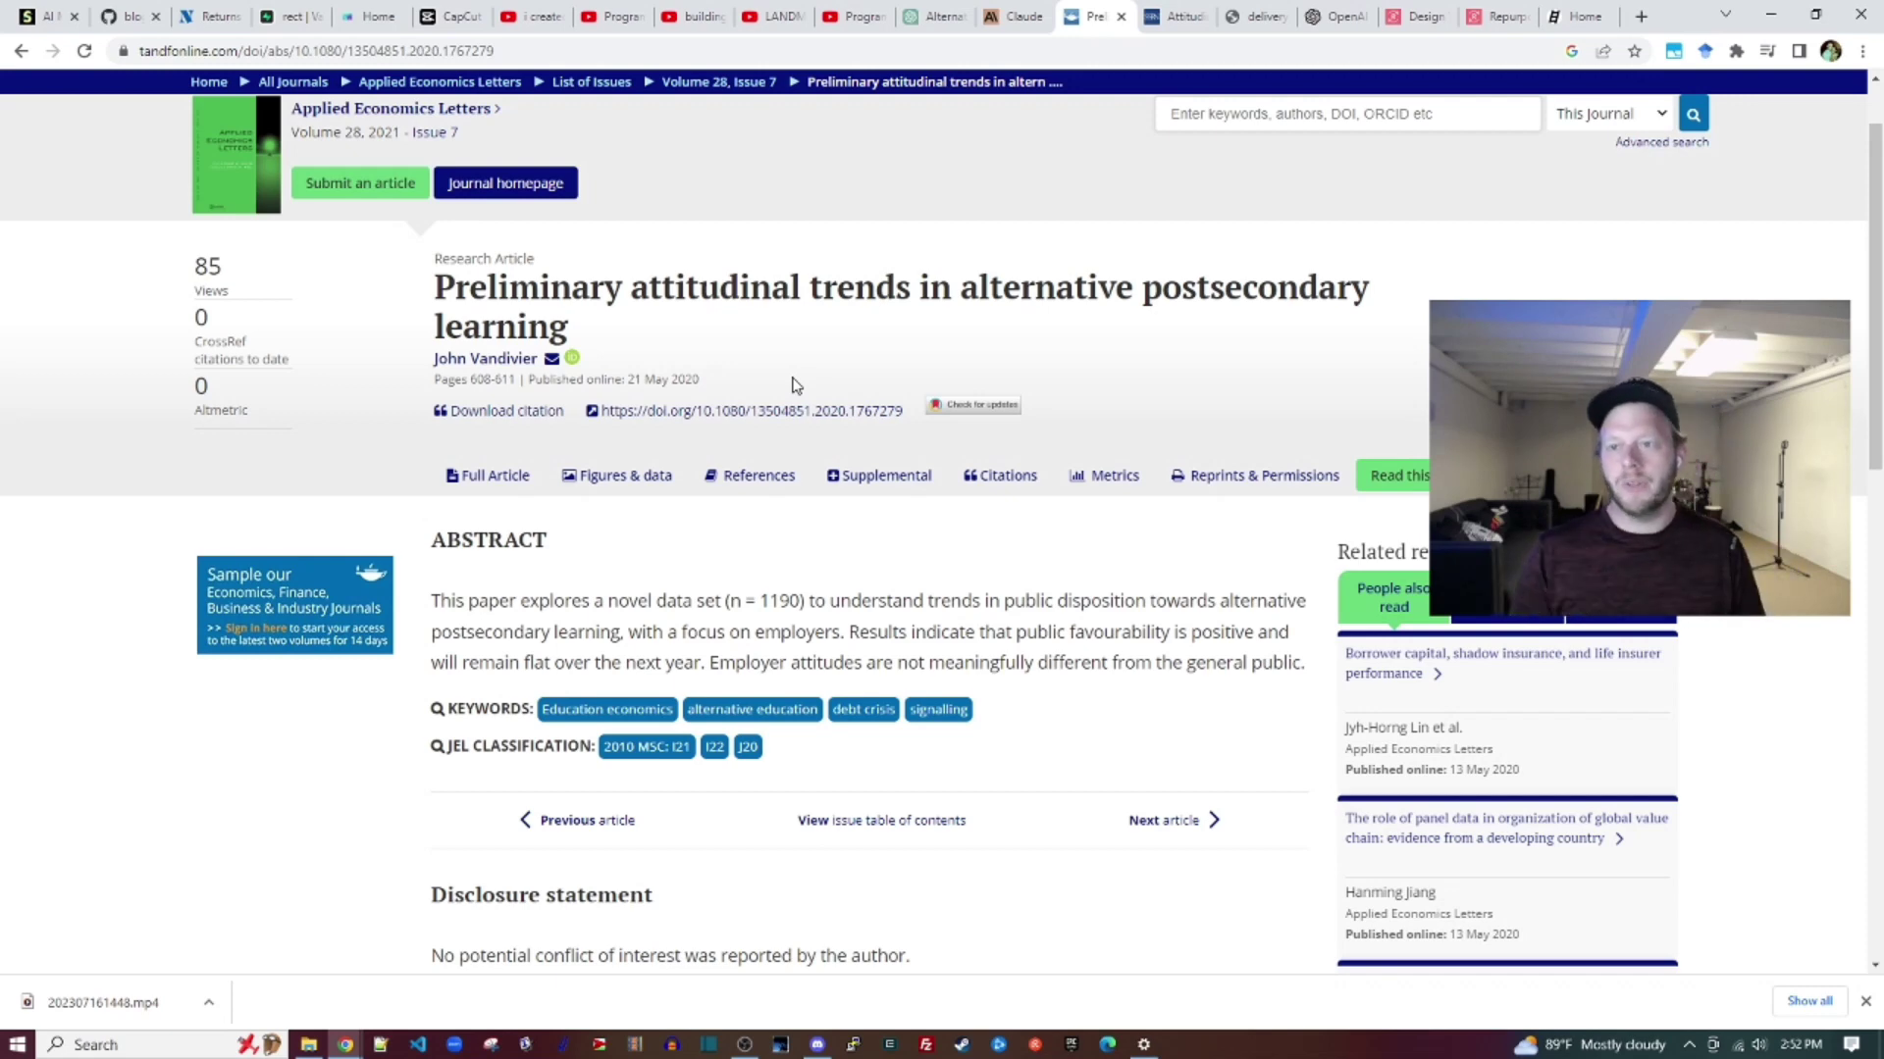
key("ctrl+shift+Tab")
key("ctrl+shift+Tab")
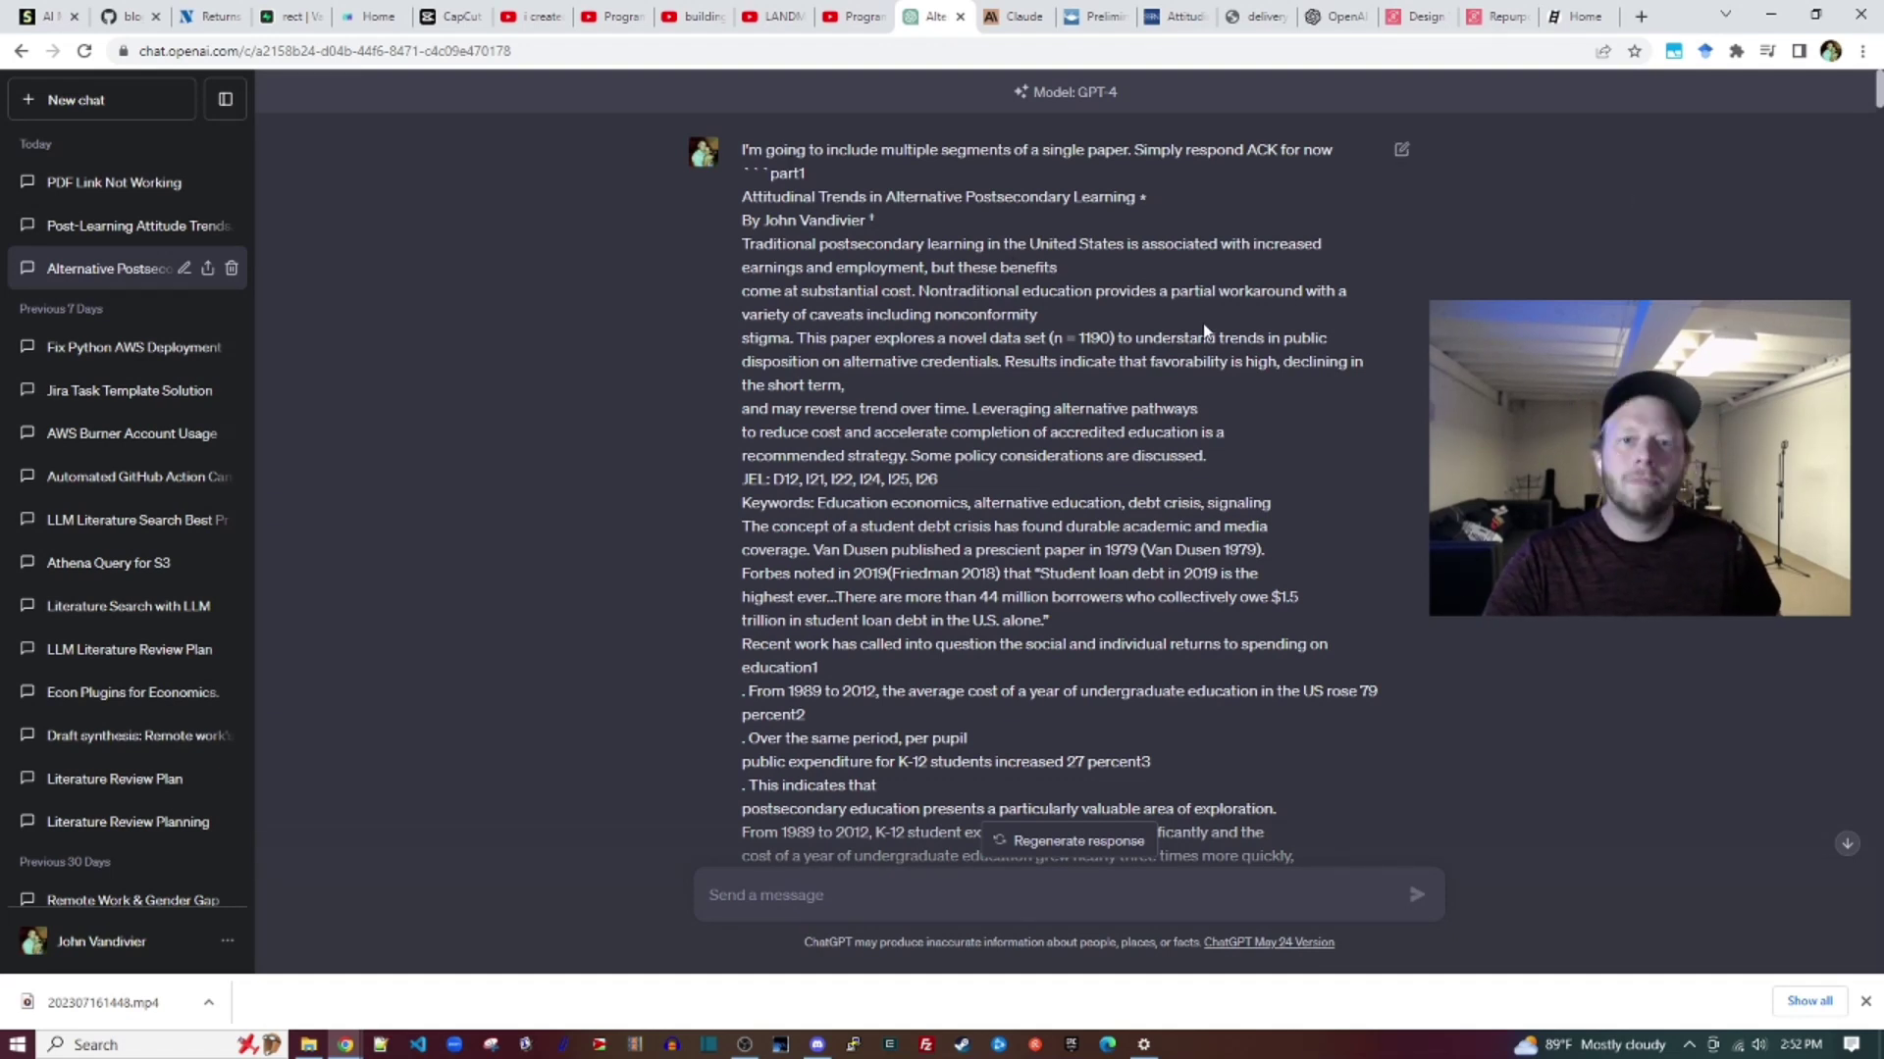
Read GPT-4's key-findings summary, then view the paper's 10,867-token count in OpenAI Tokenizer
double_click(785, 174)
left_click(1083, 226)
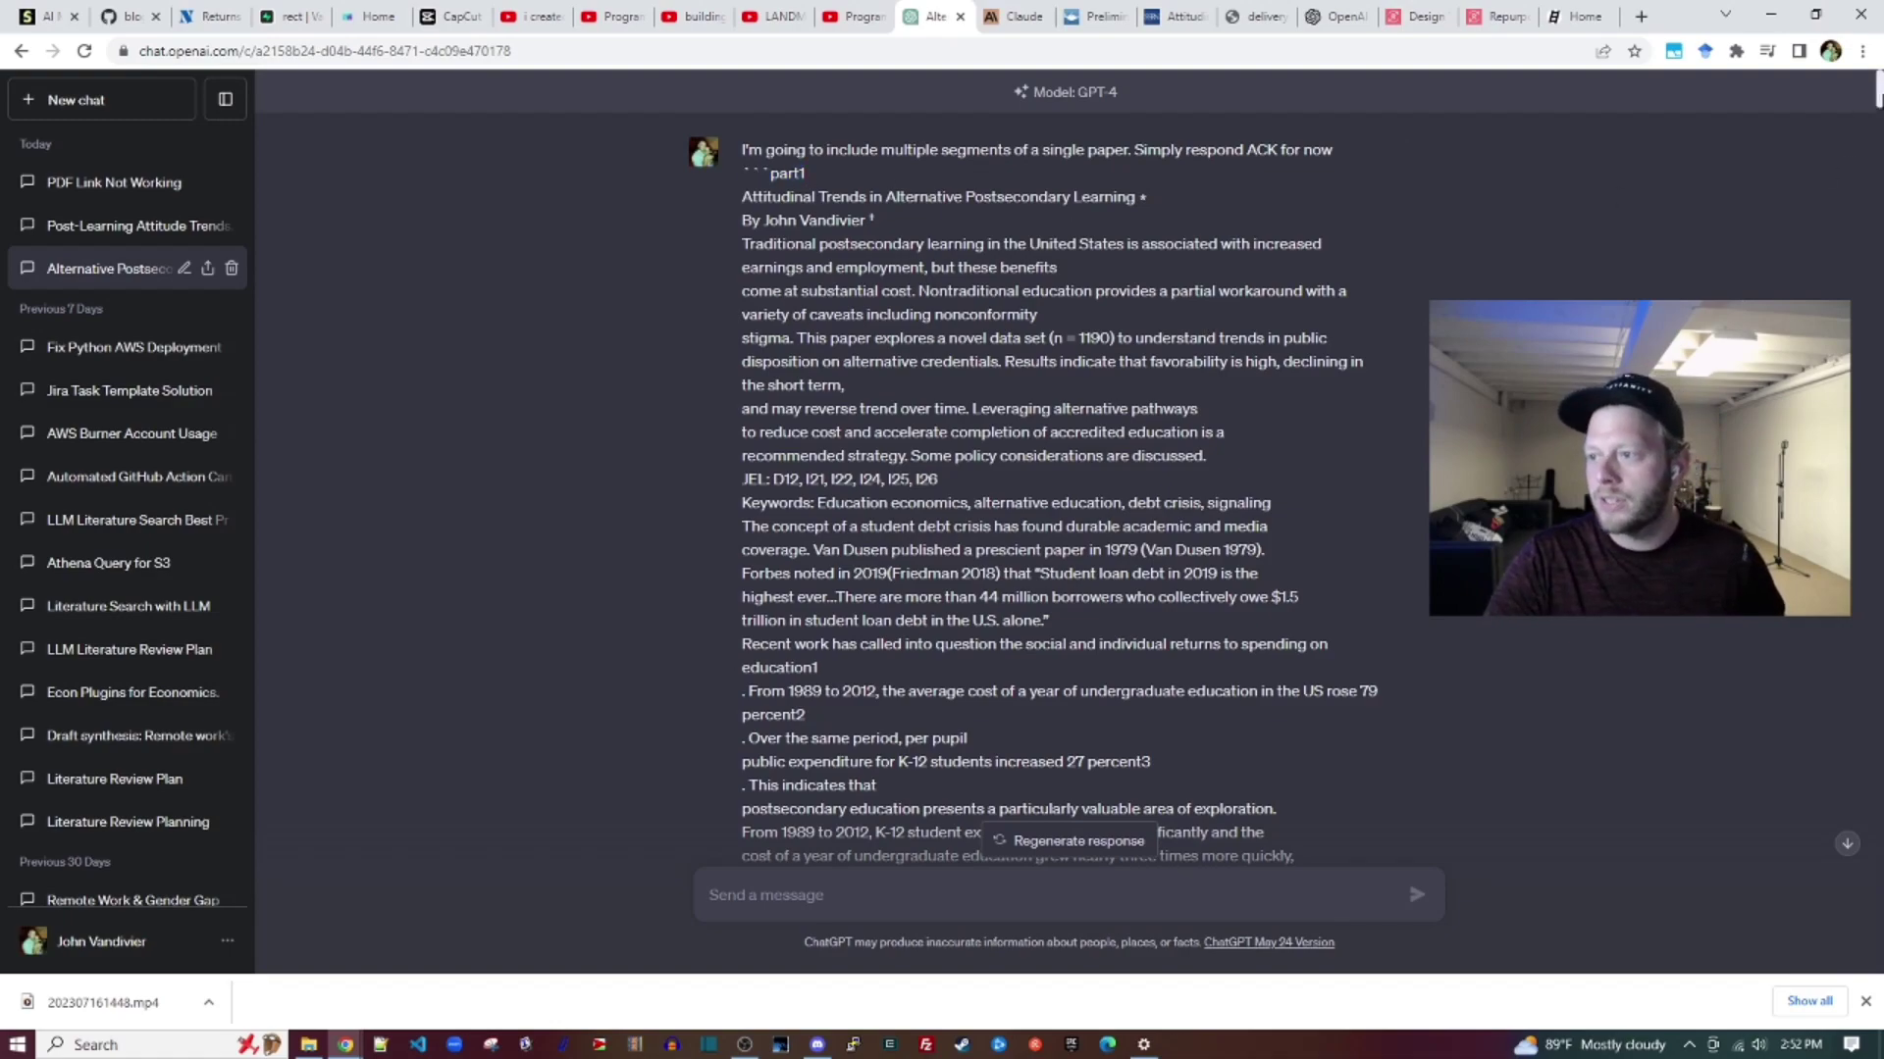
left_click_drag(1876, 93, 1857, 974)
scroll(1489, 826, "up", 5)
scroll(1489, 827, "down", 3)
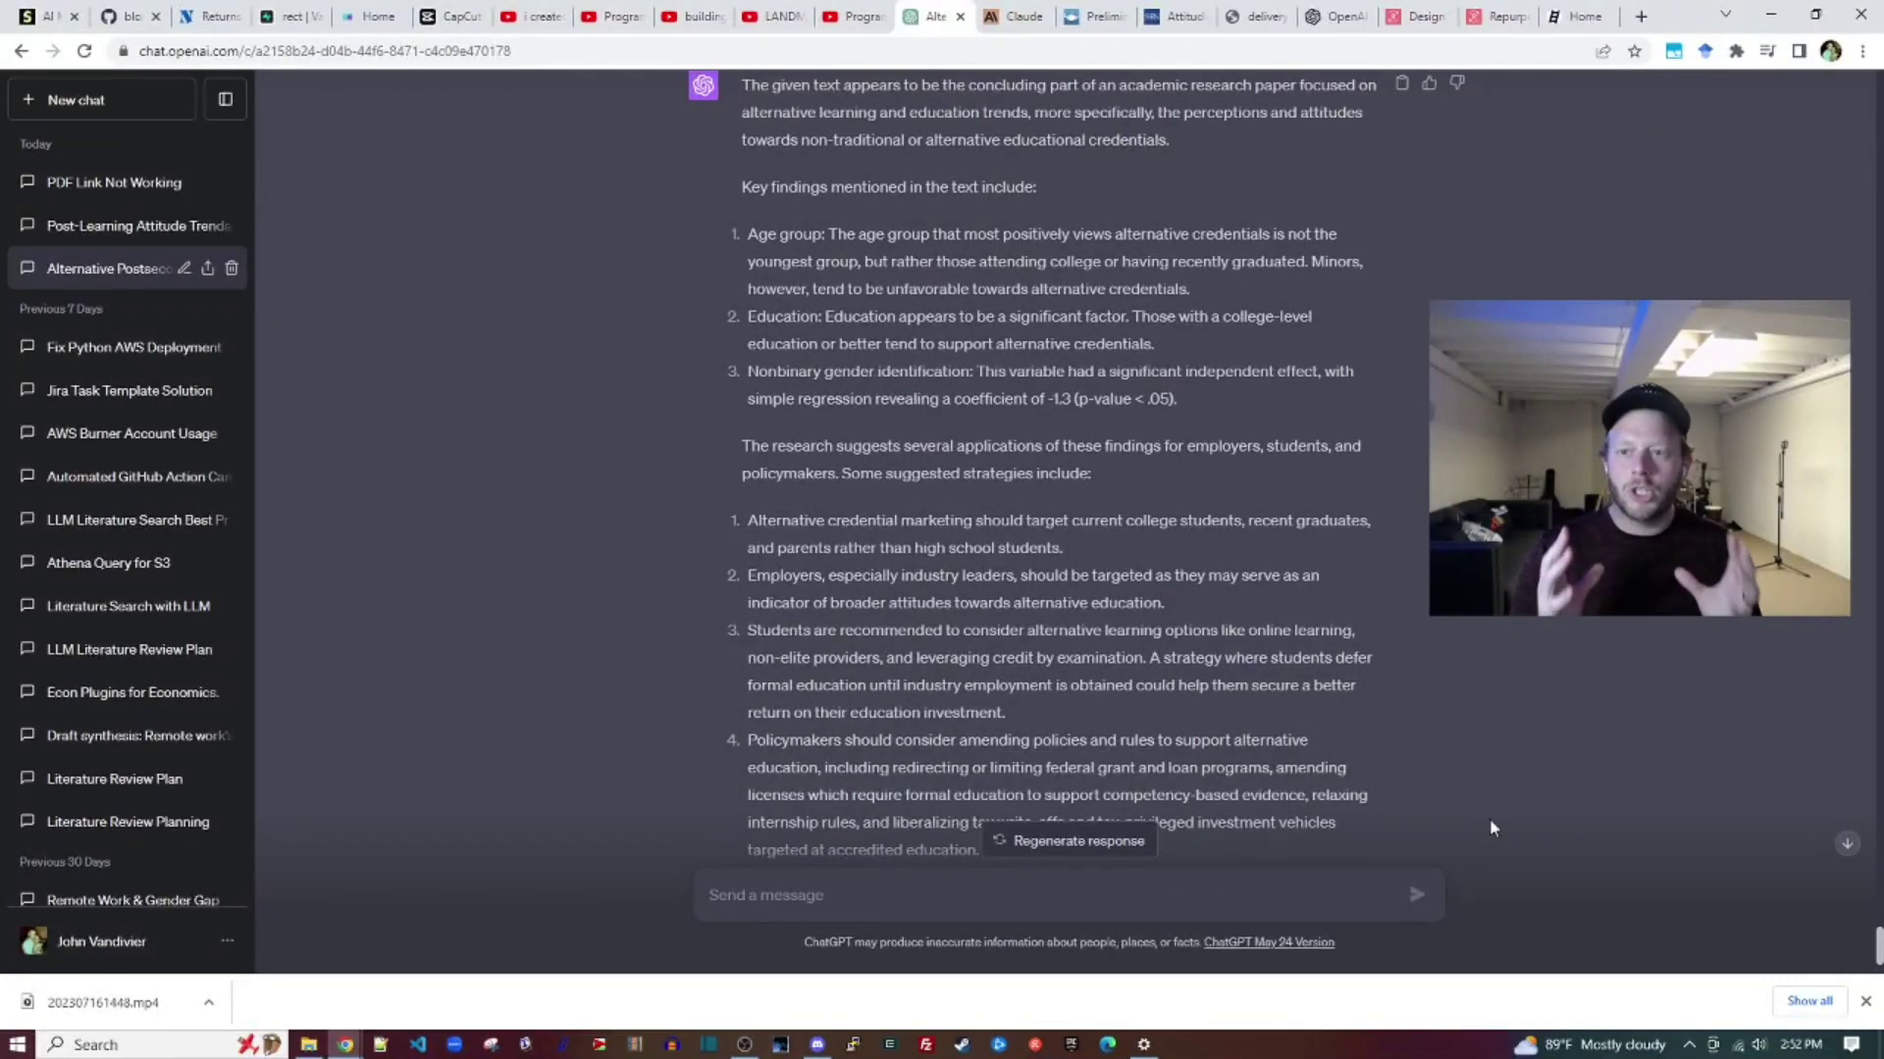
scroll(1486, 804, "down", 1)
scroll(1484, 789, "up", 3)
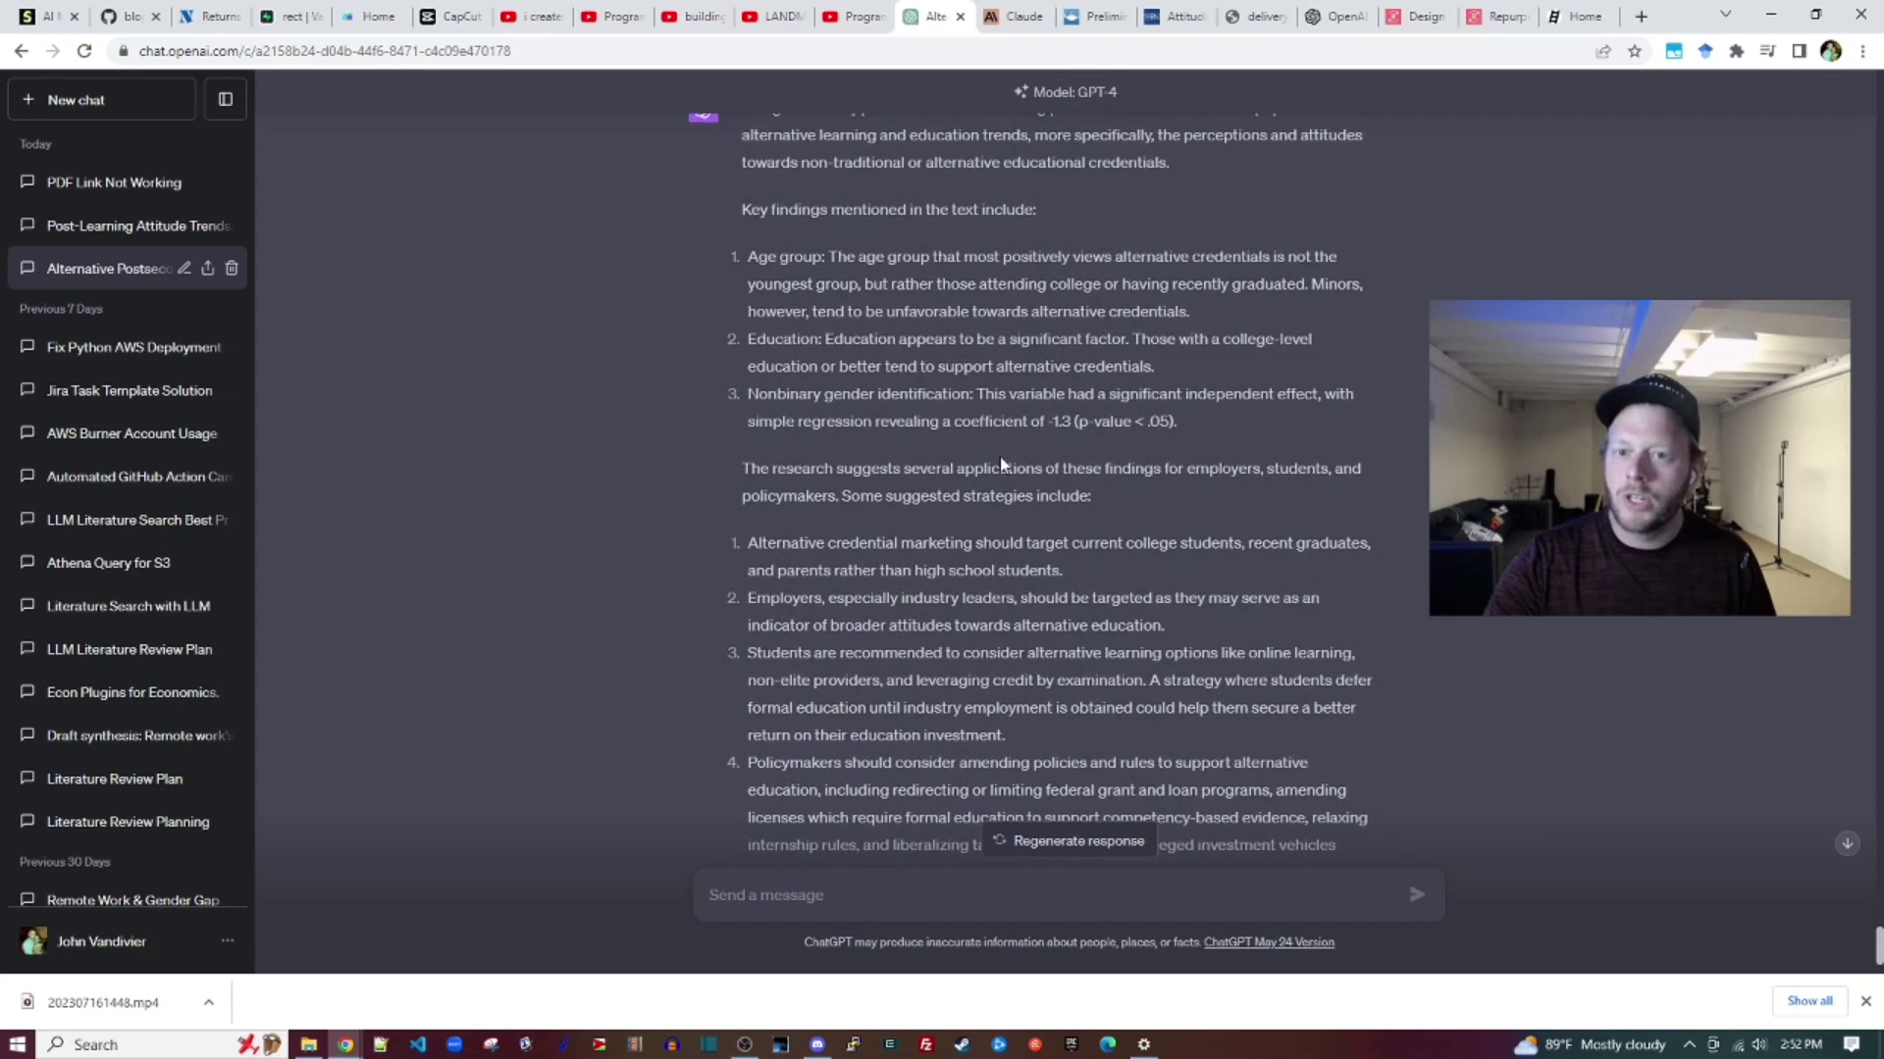
left_click_drag(742, 281, 1305, 280)
left_click(1281, 401)
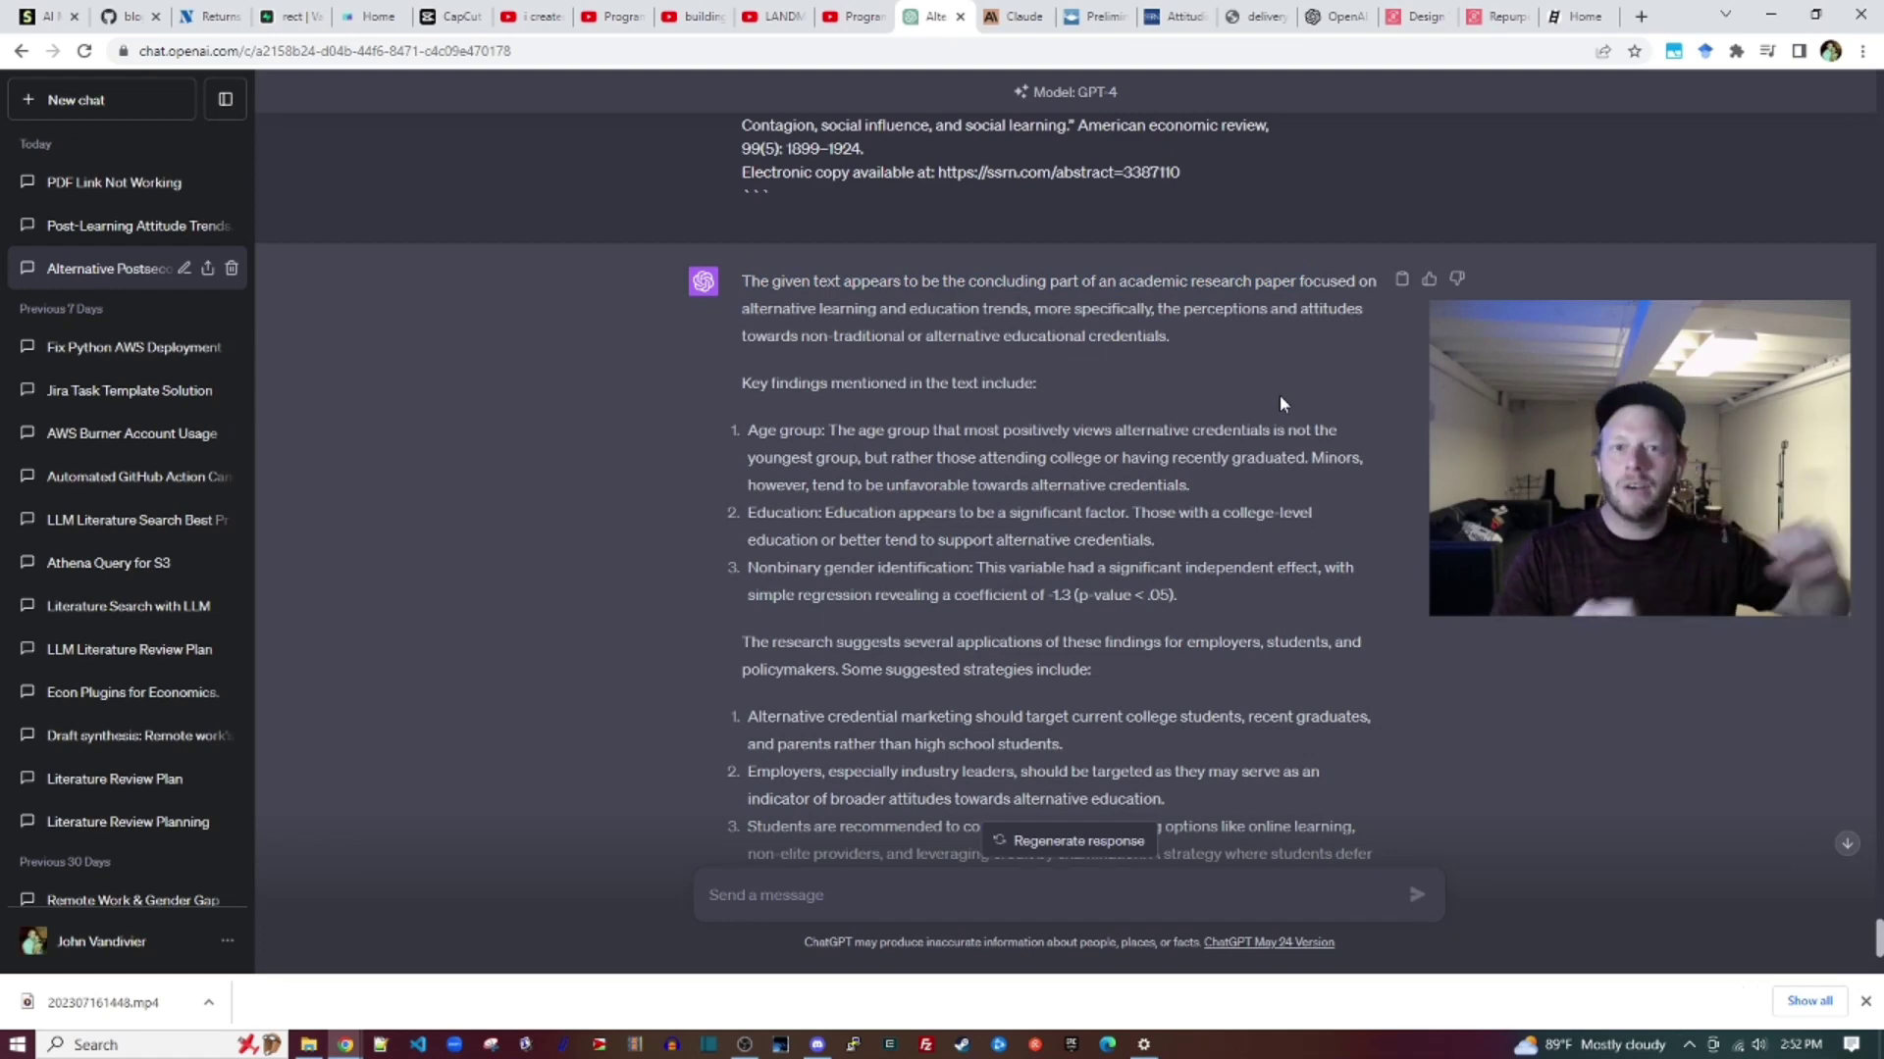
left_click(1336, 17)
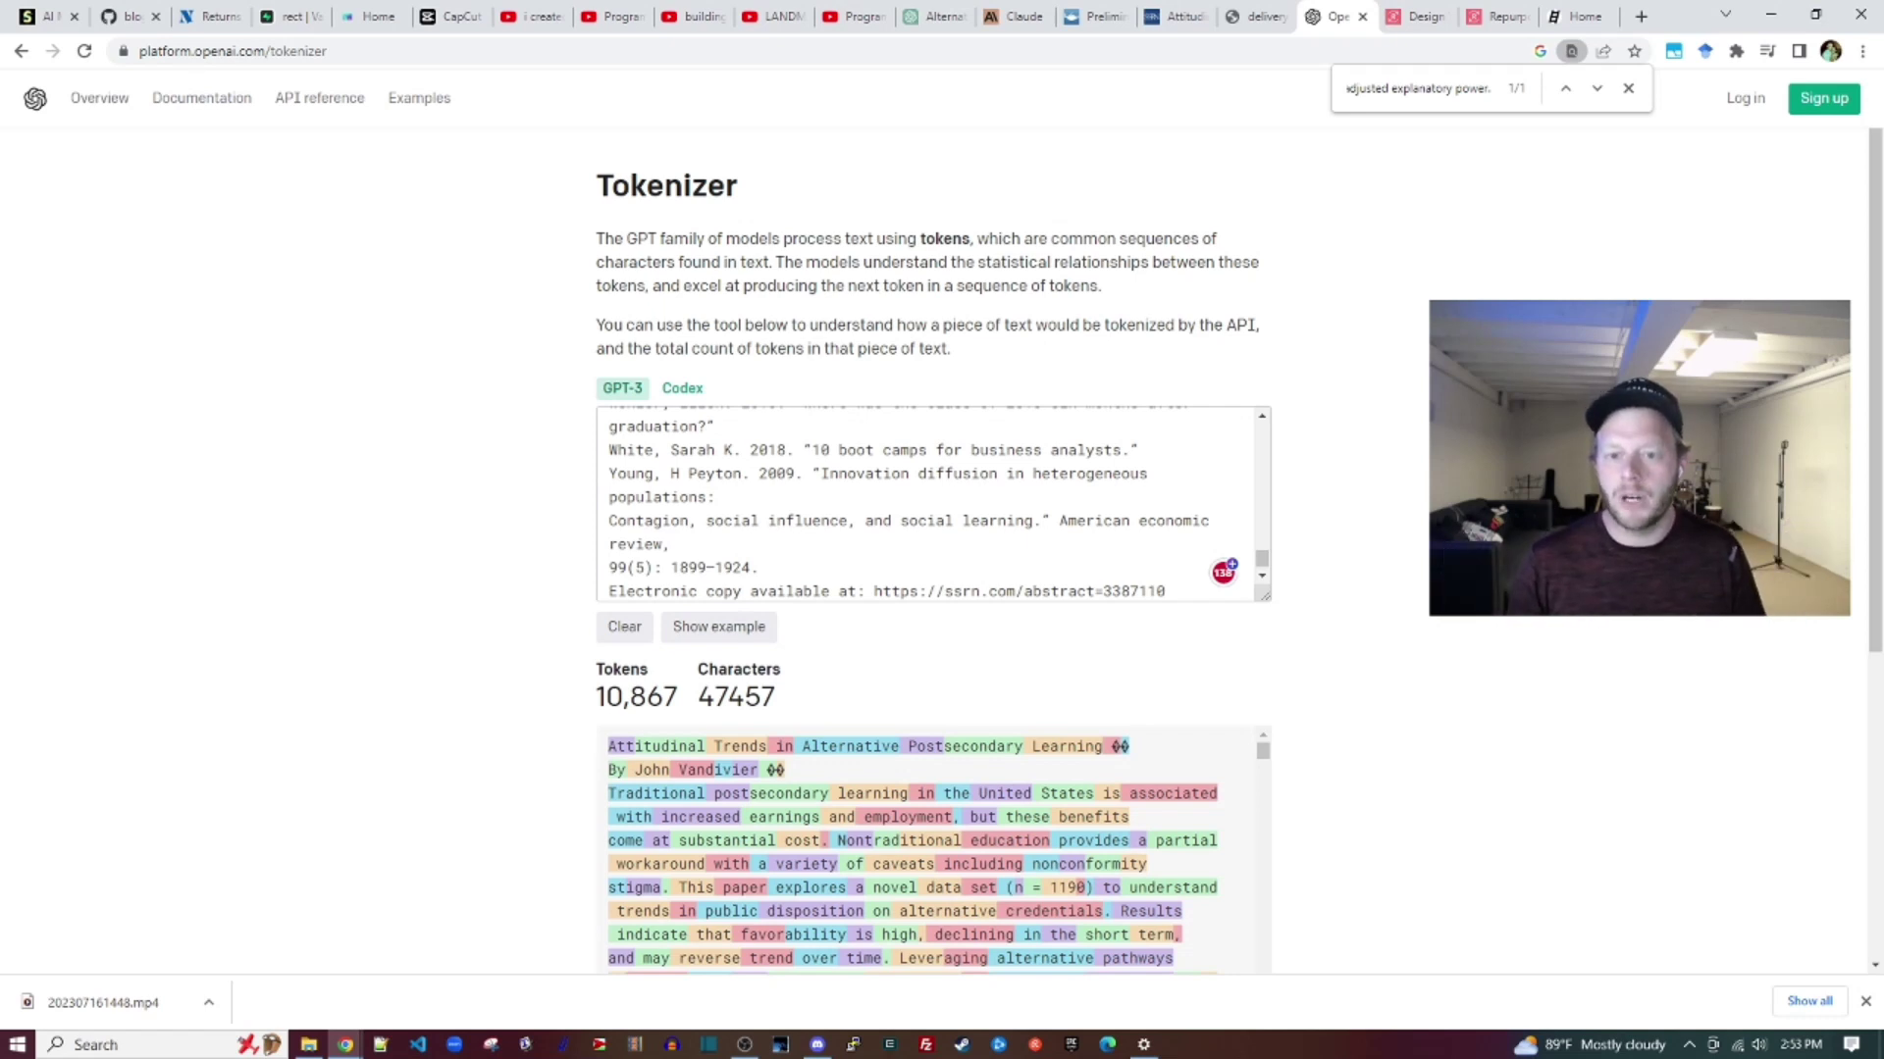
Switch from the Tokenizer to the ChatGPT Plugins chat with MixerBox Scholar's paper summary
key("ctrl+9")
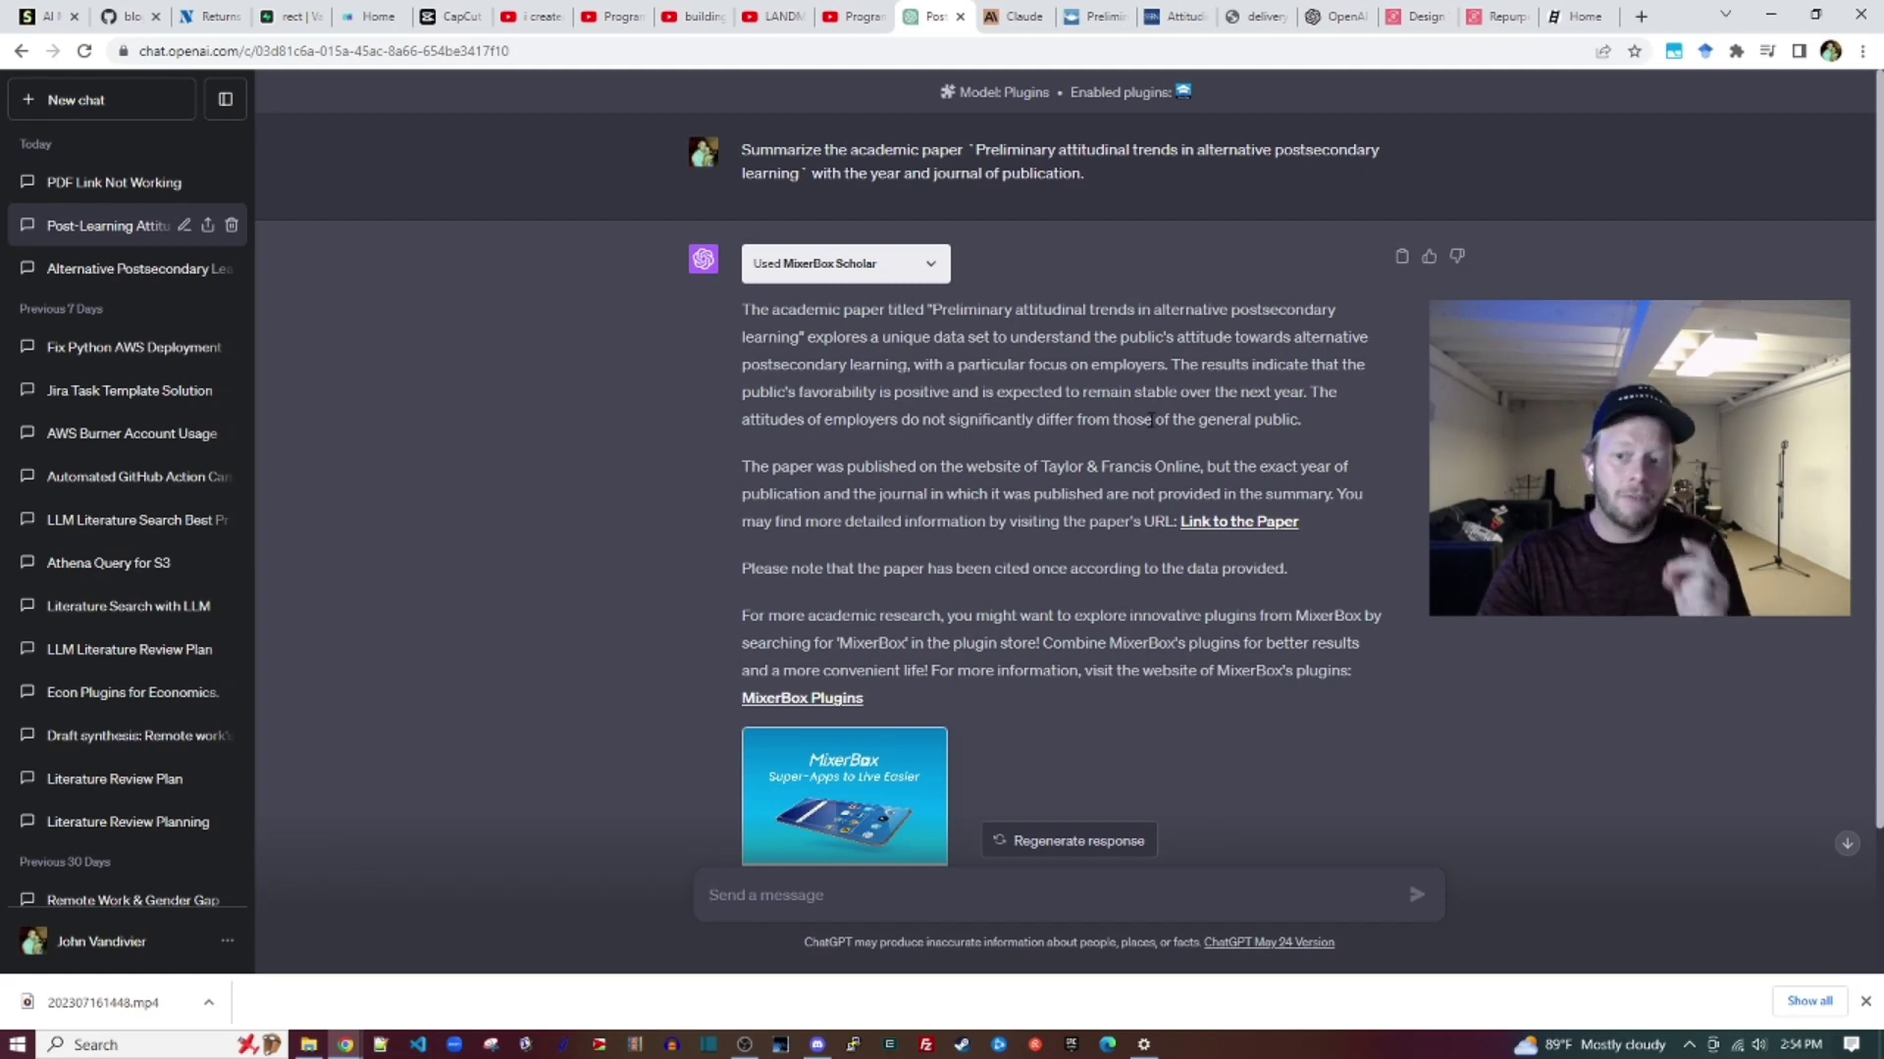
Look over MixerBox Scholar's summary and open the 'PDF Link Not Working' chat
left_click_drag(1212, 309, 1436, 661)
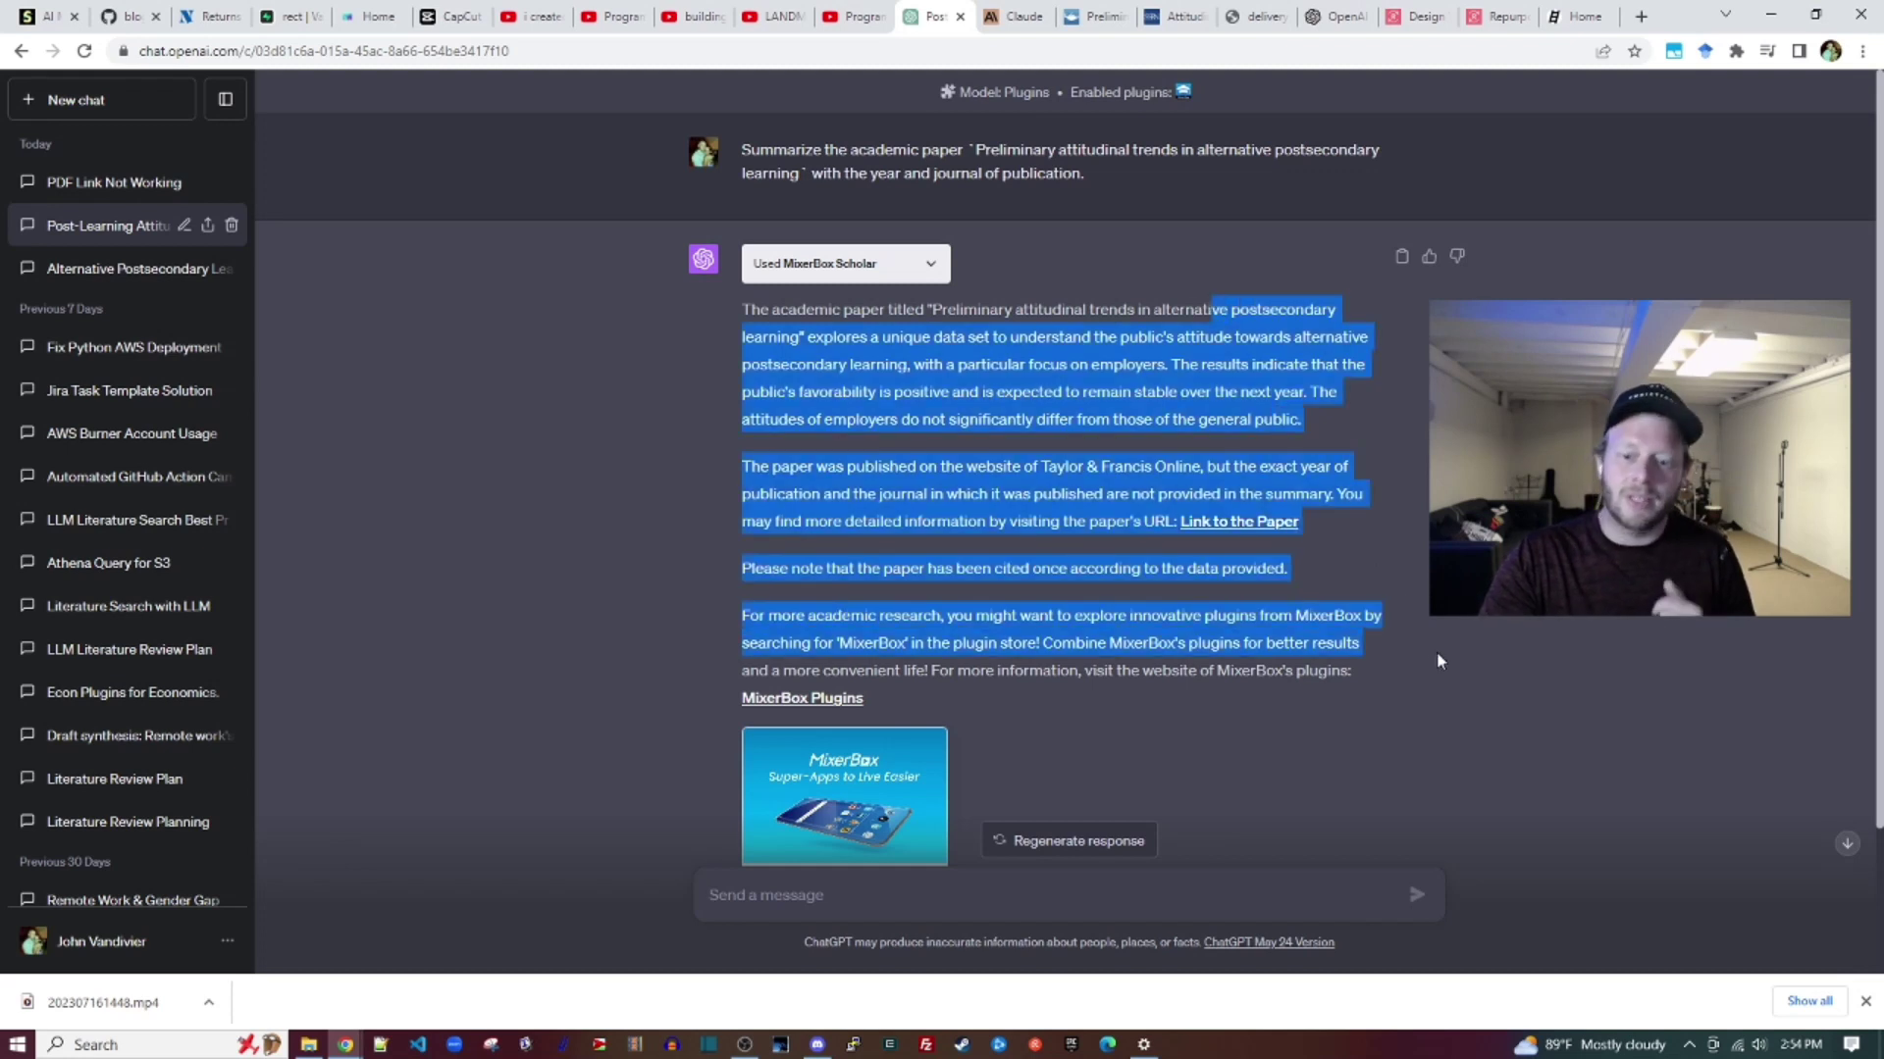
left_click(1450, 668)
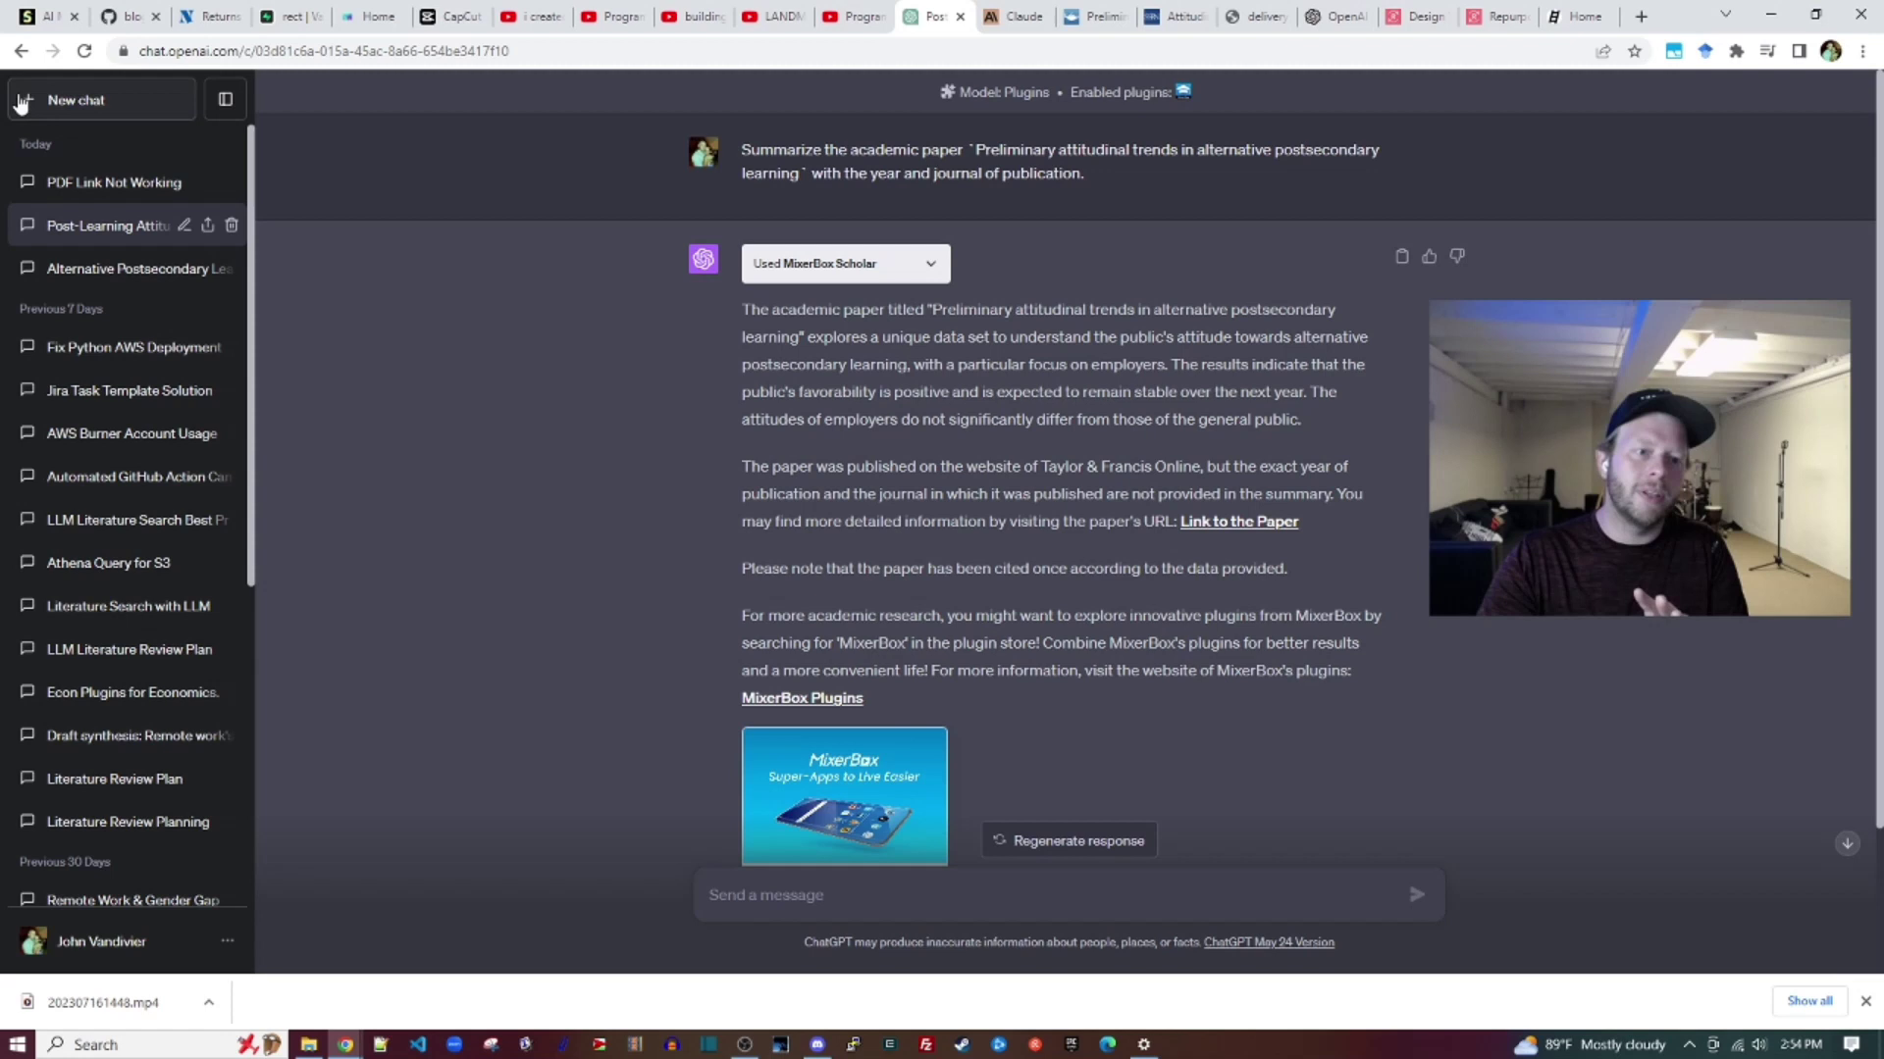
left_click(71, 185)
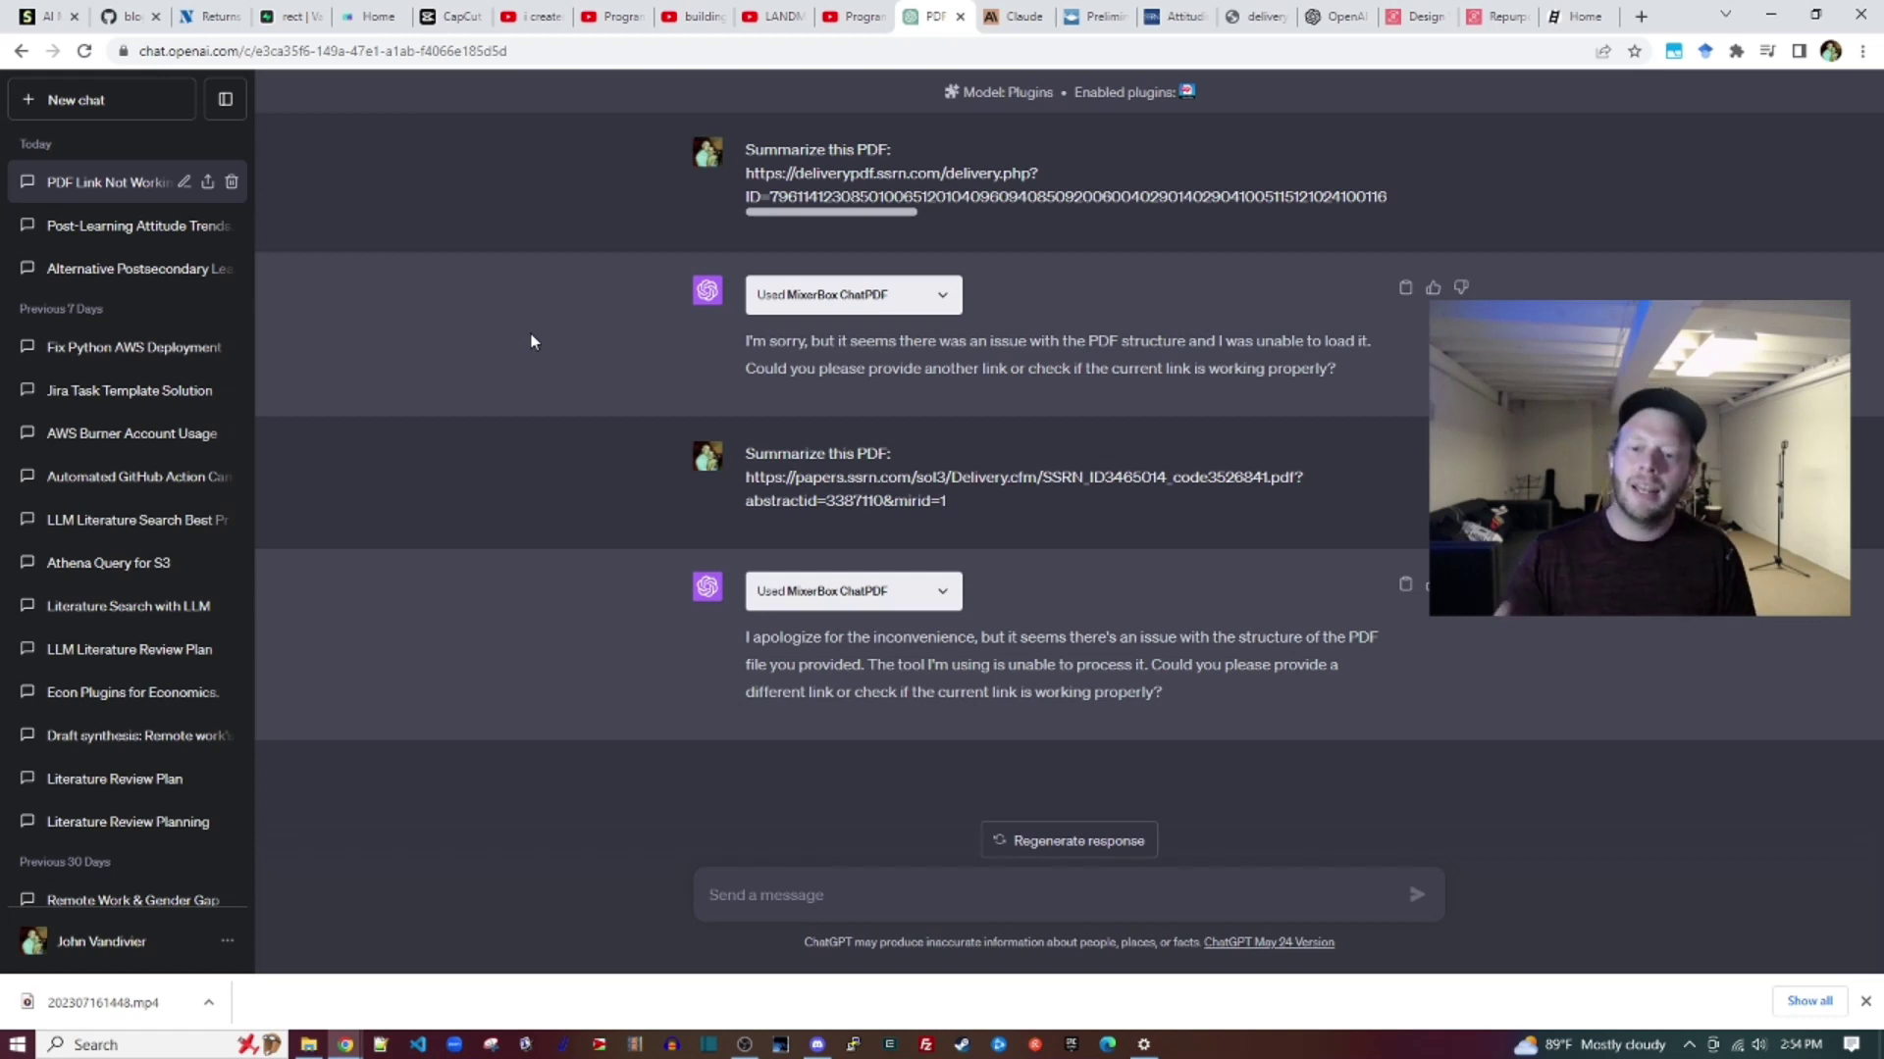
Inspect the failing second PDF link, then bring up the paper's SSRN page
triple_click(1042, 507)
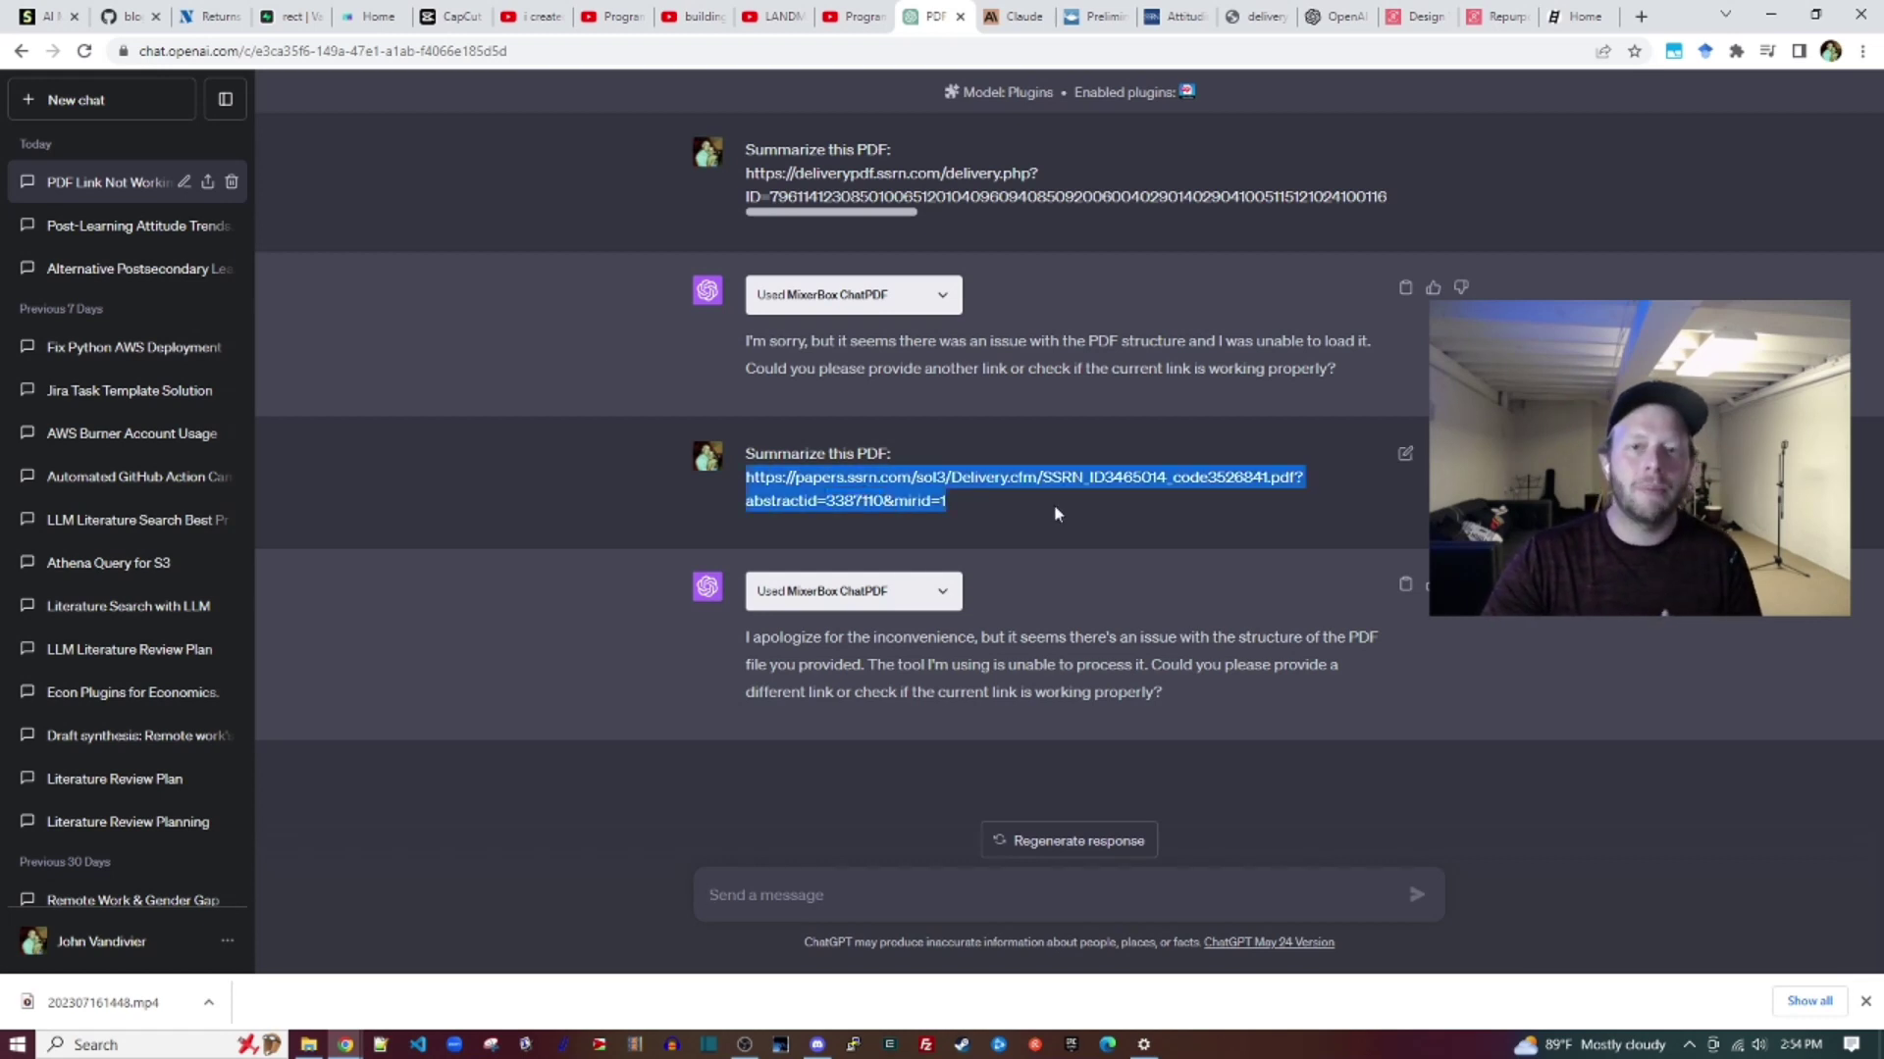
left_click(1054, 507)
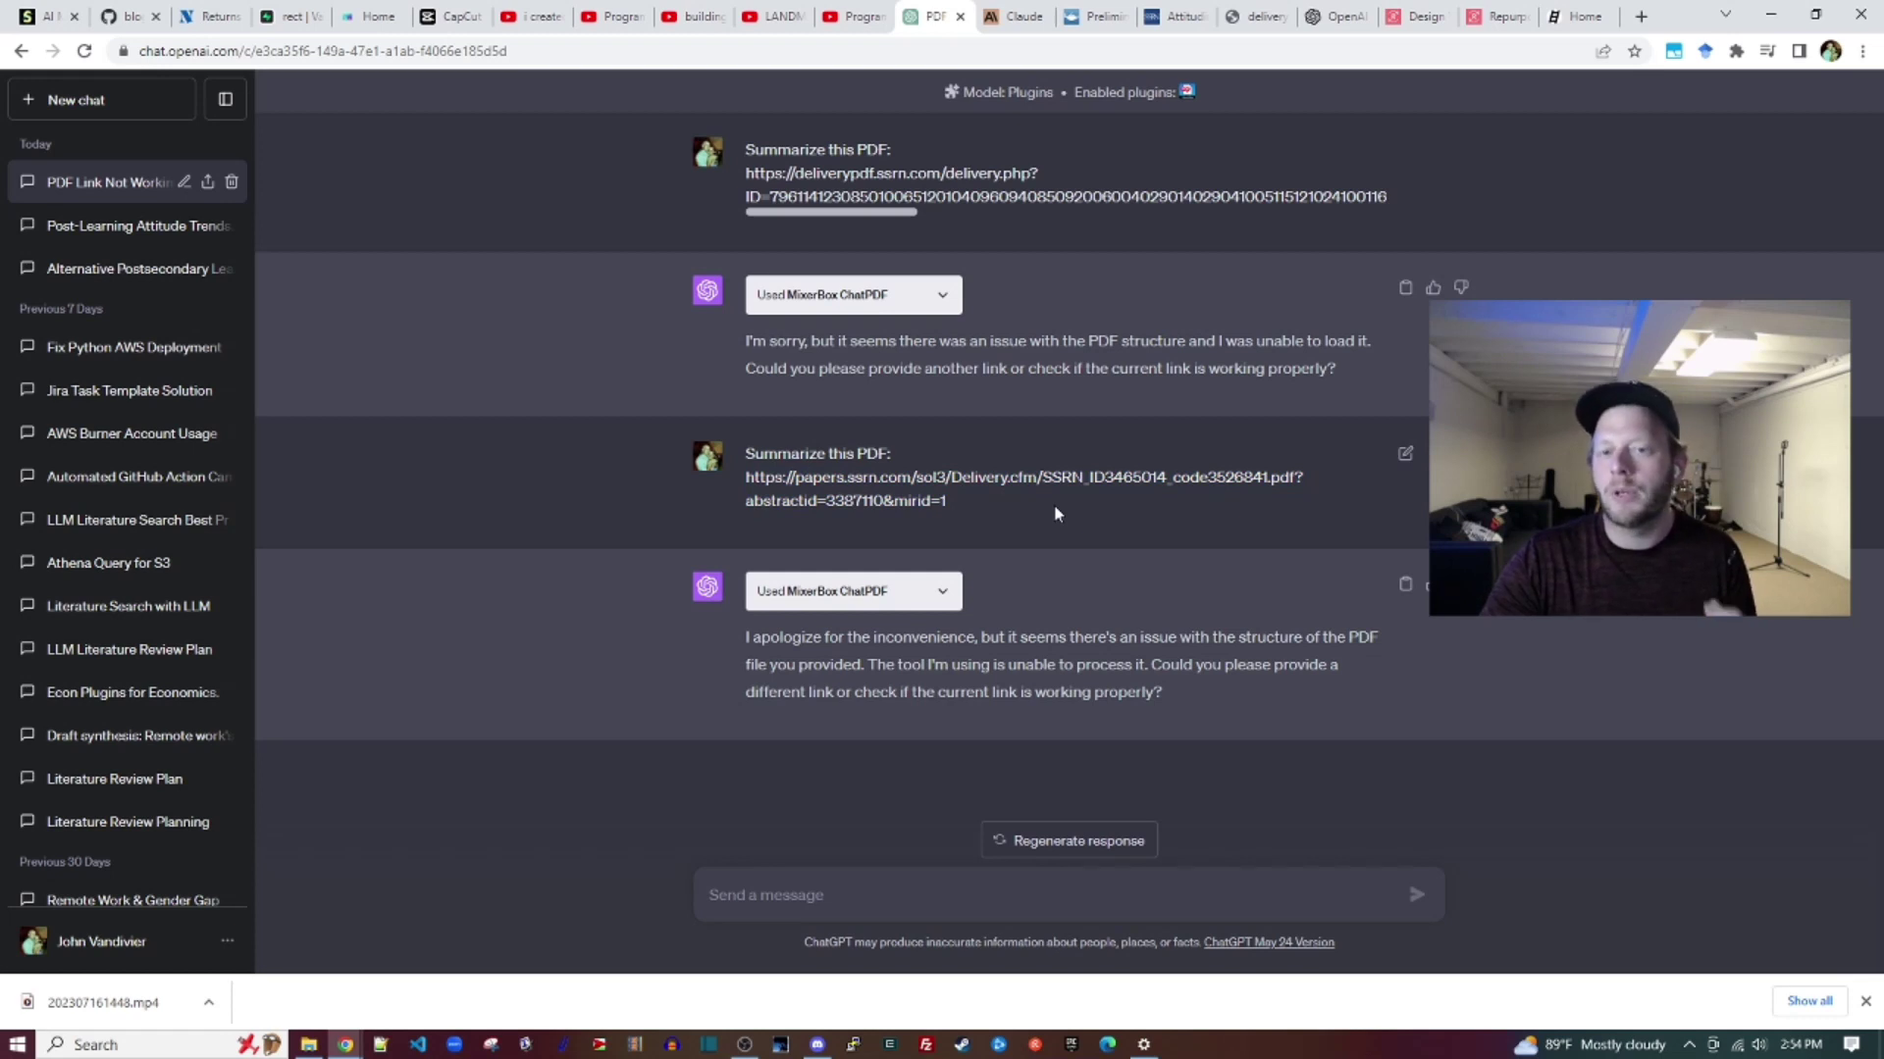
left_click(1177, 16)
left_click(845, 453)
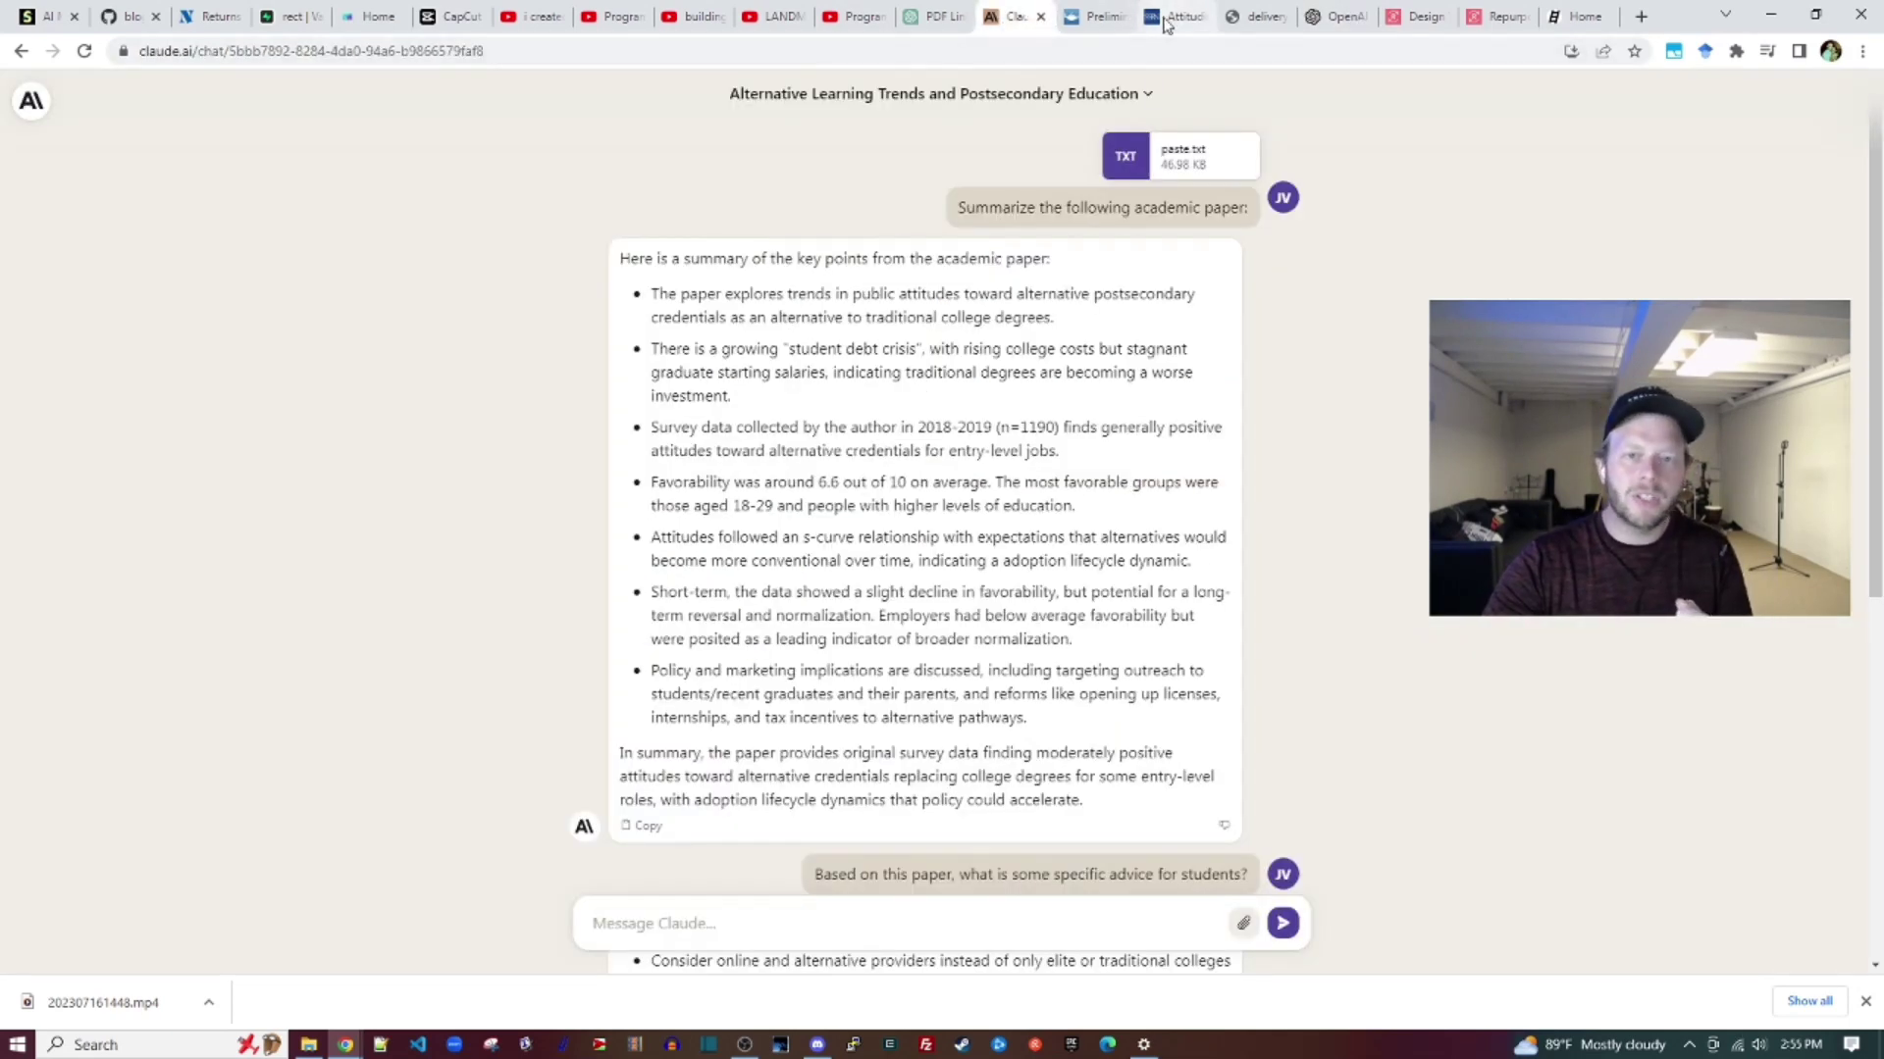
left_click(1308, 10)
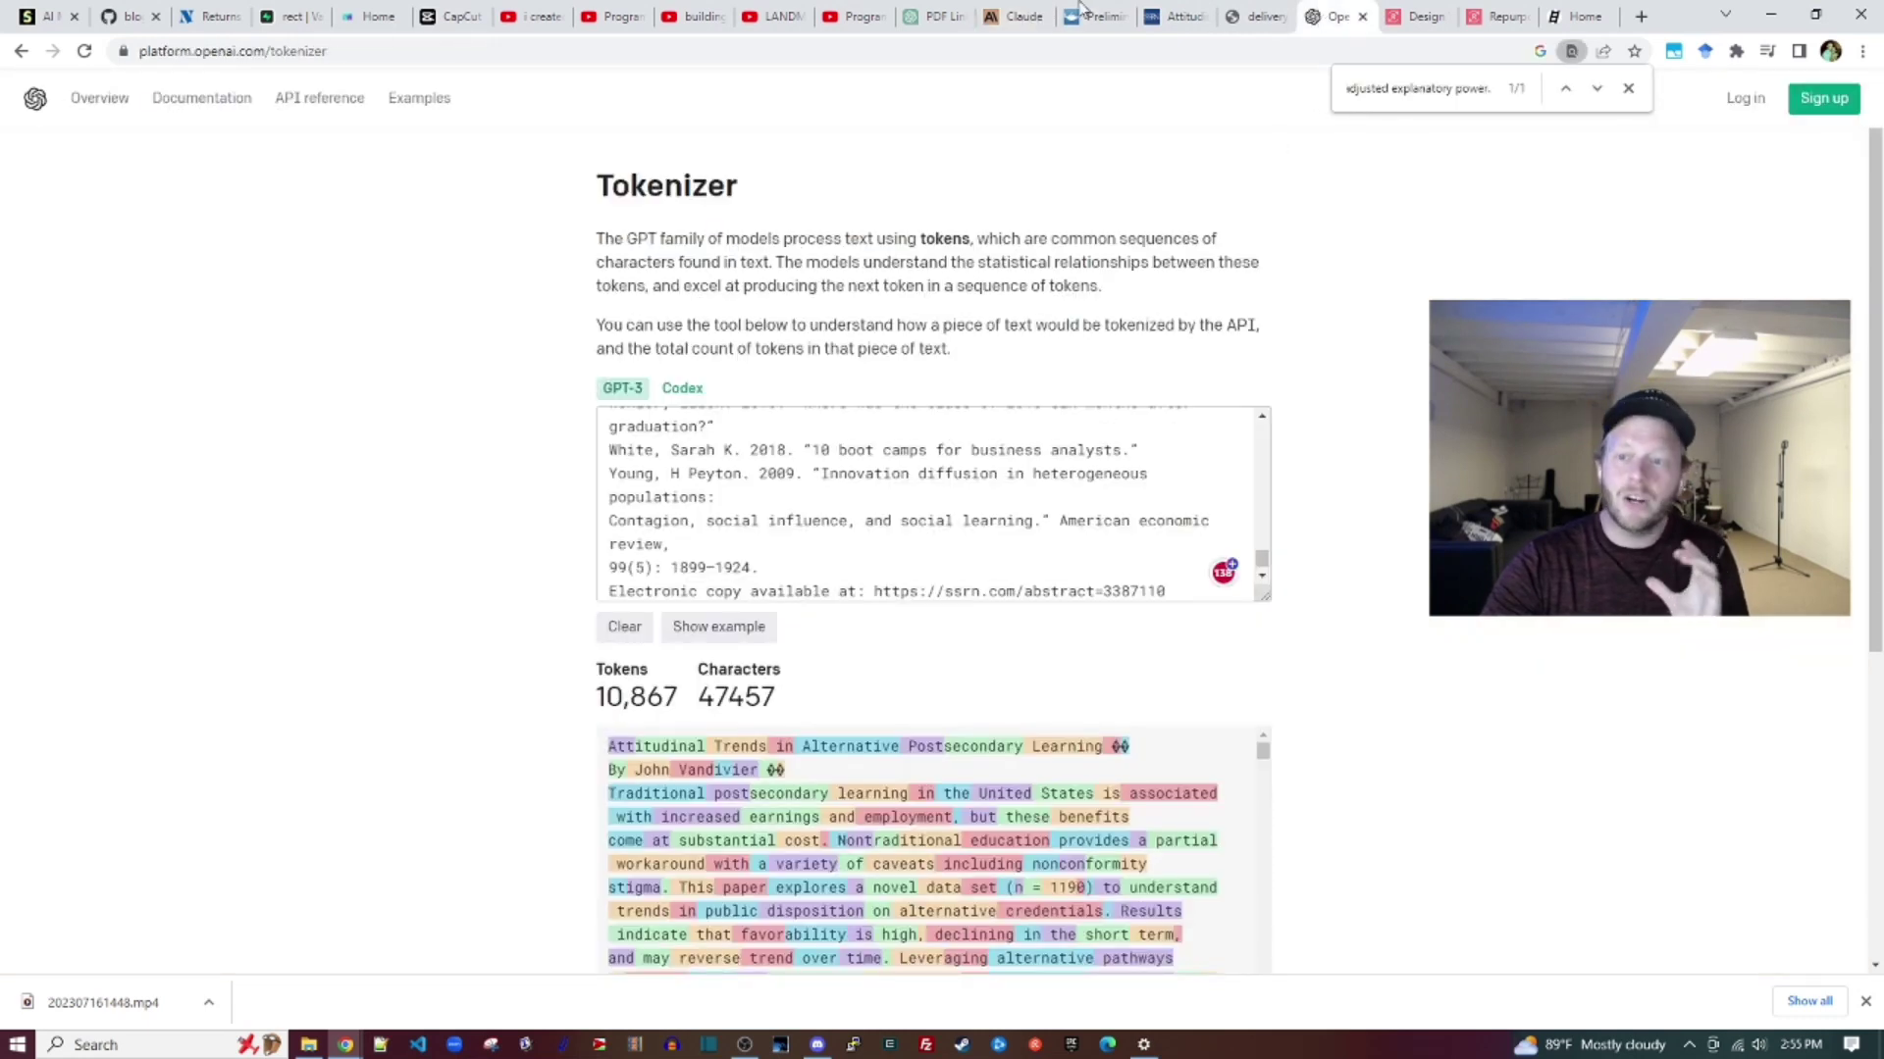
left_click(1007, 12)
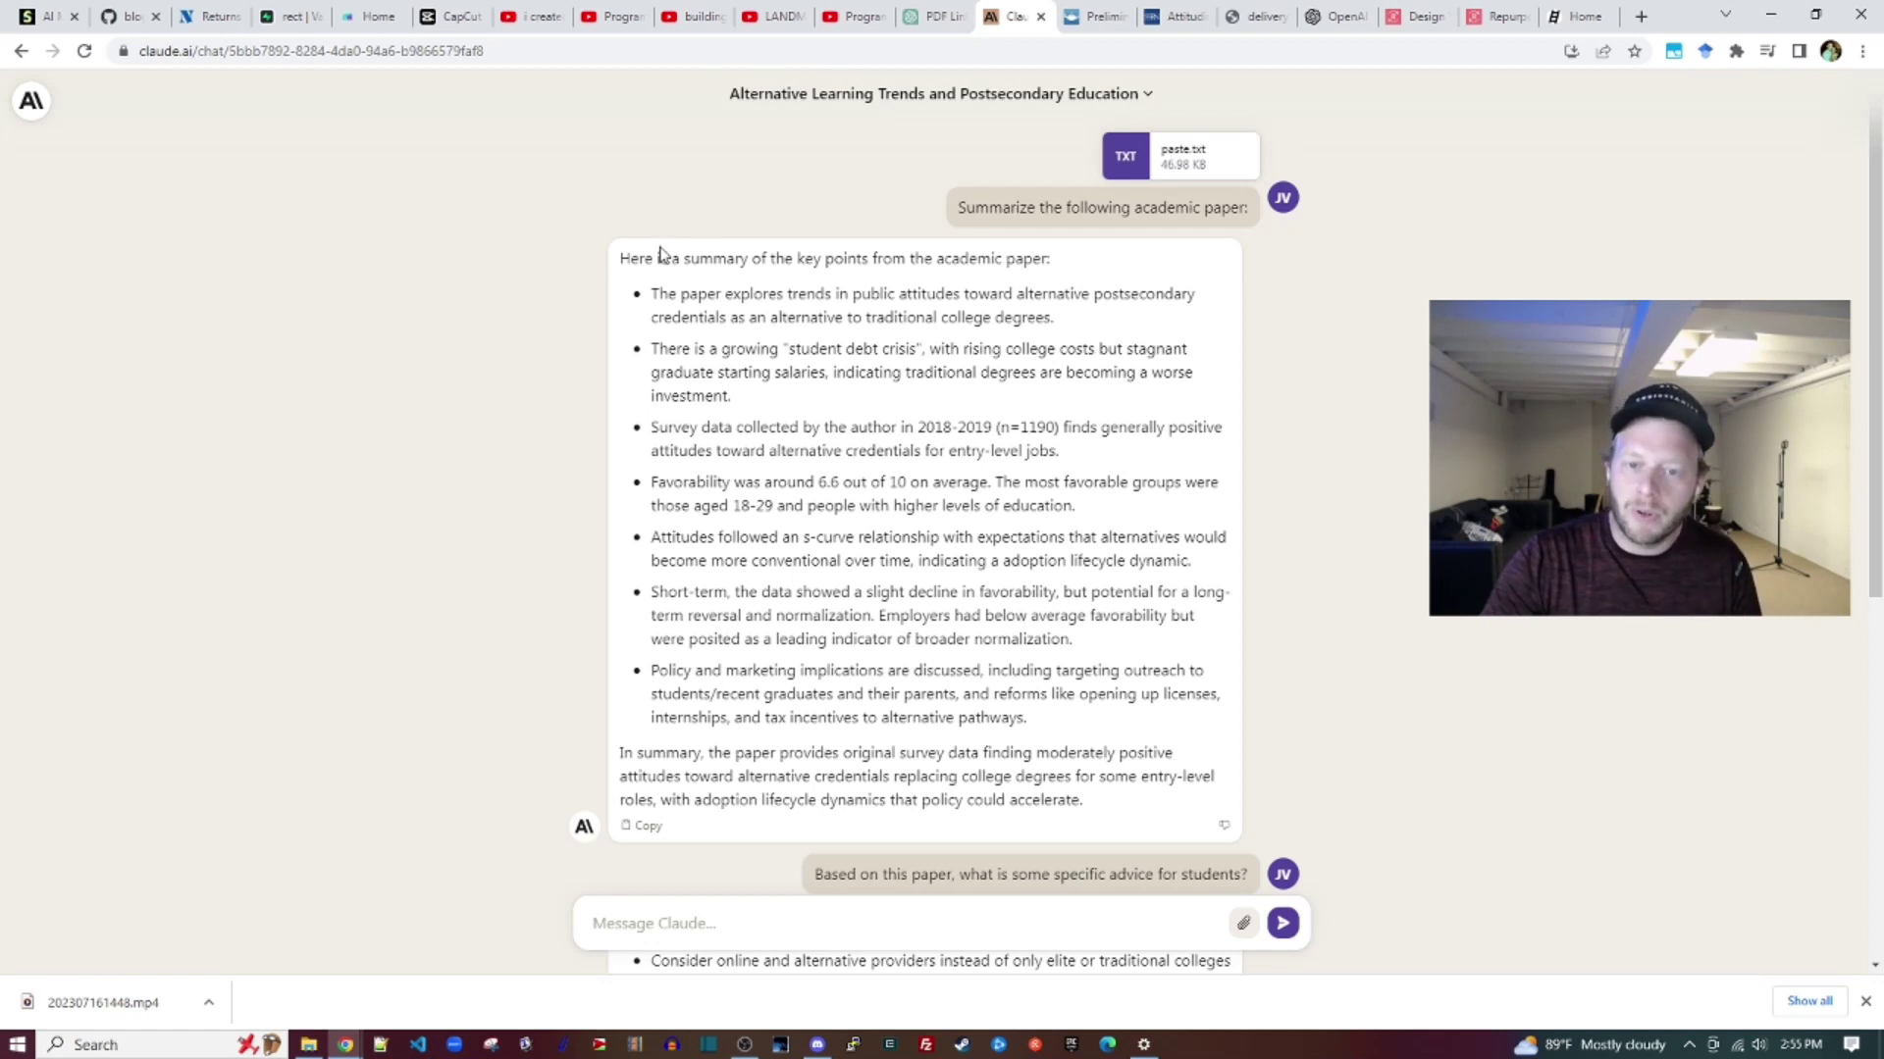
left_click_drag(615, 259, 1094, 815)
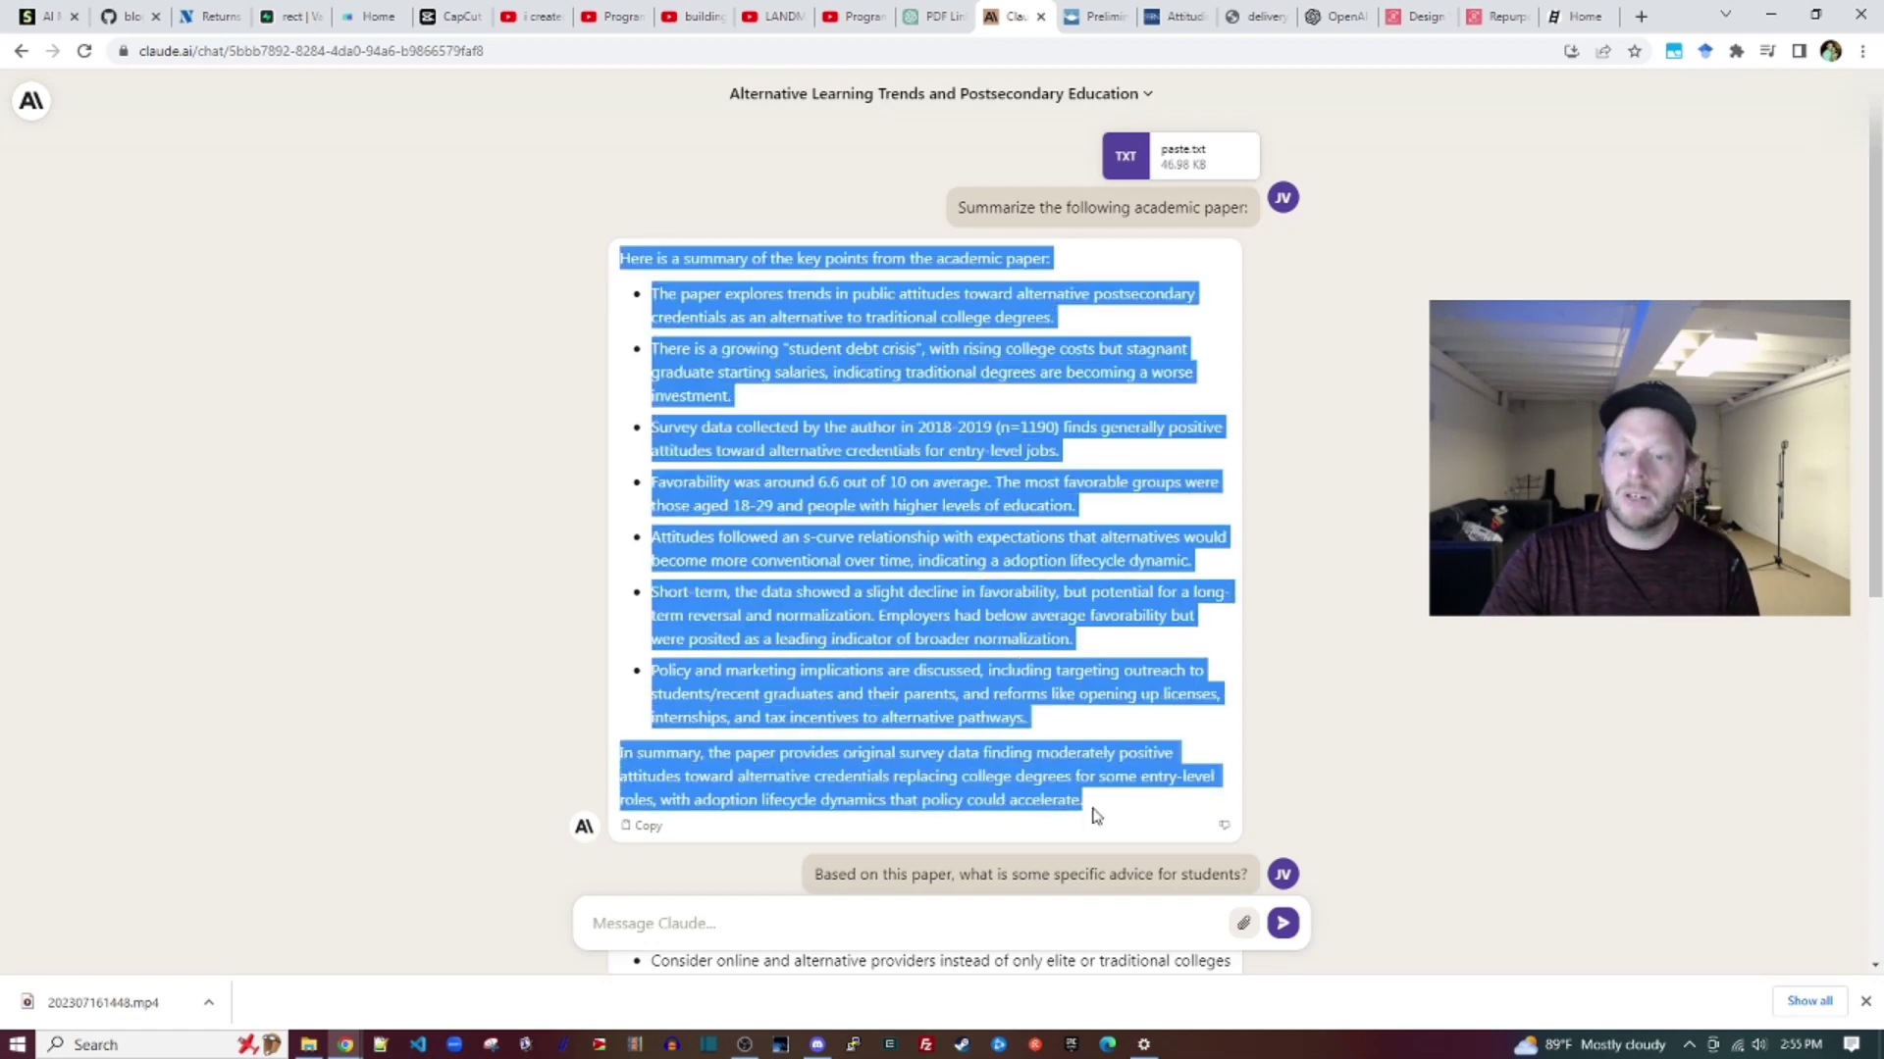
left_click(1387, 616)
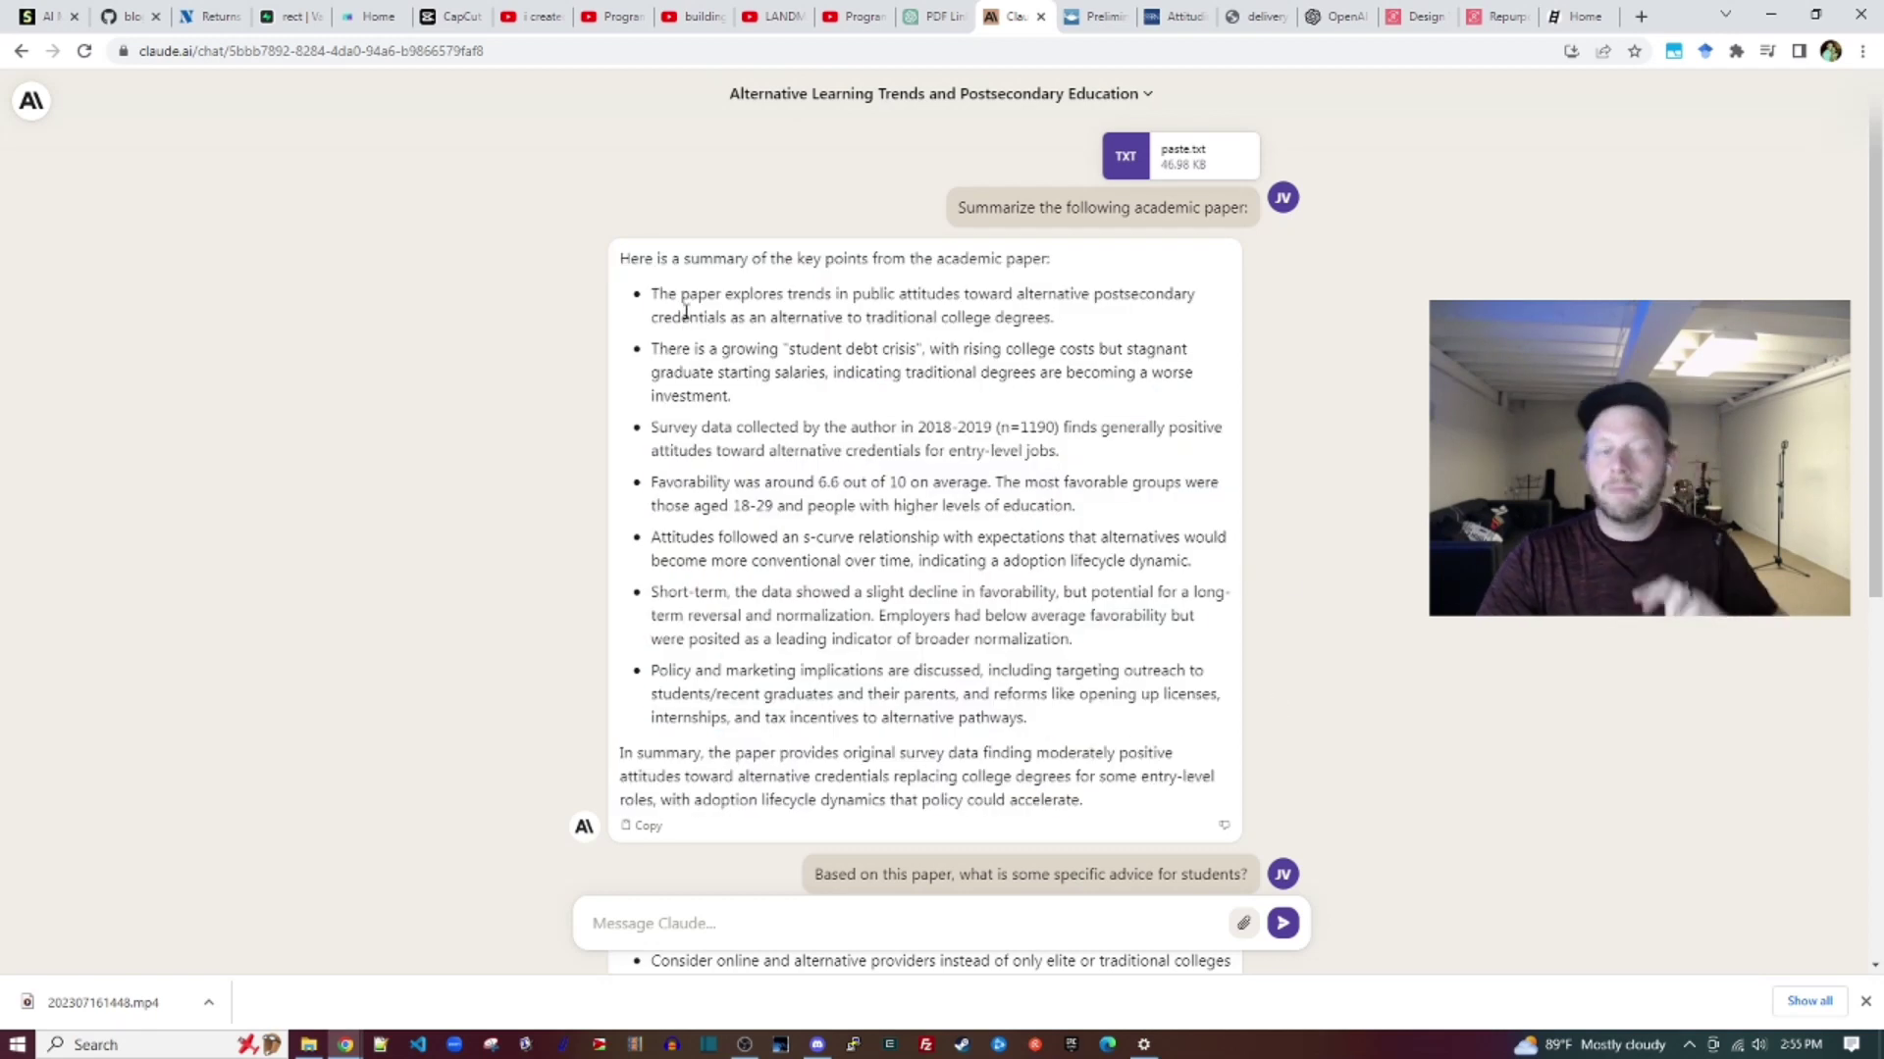
triple_click(819, 350)
left_click(1472, 373)
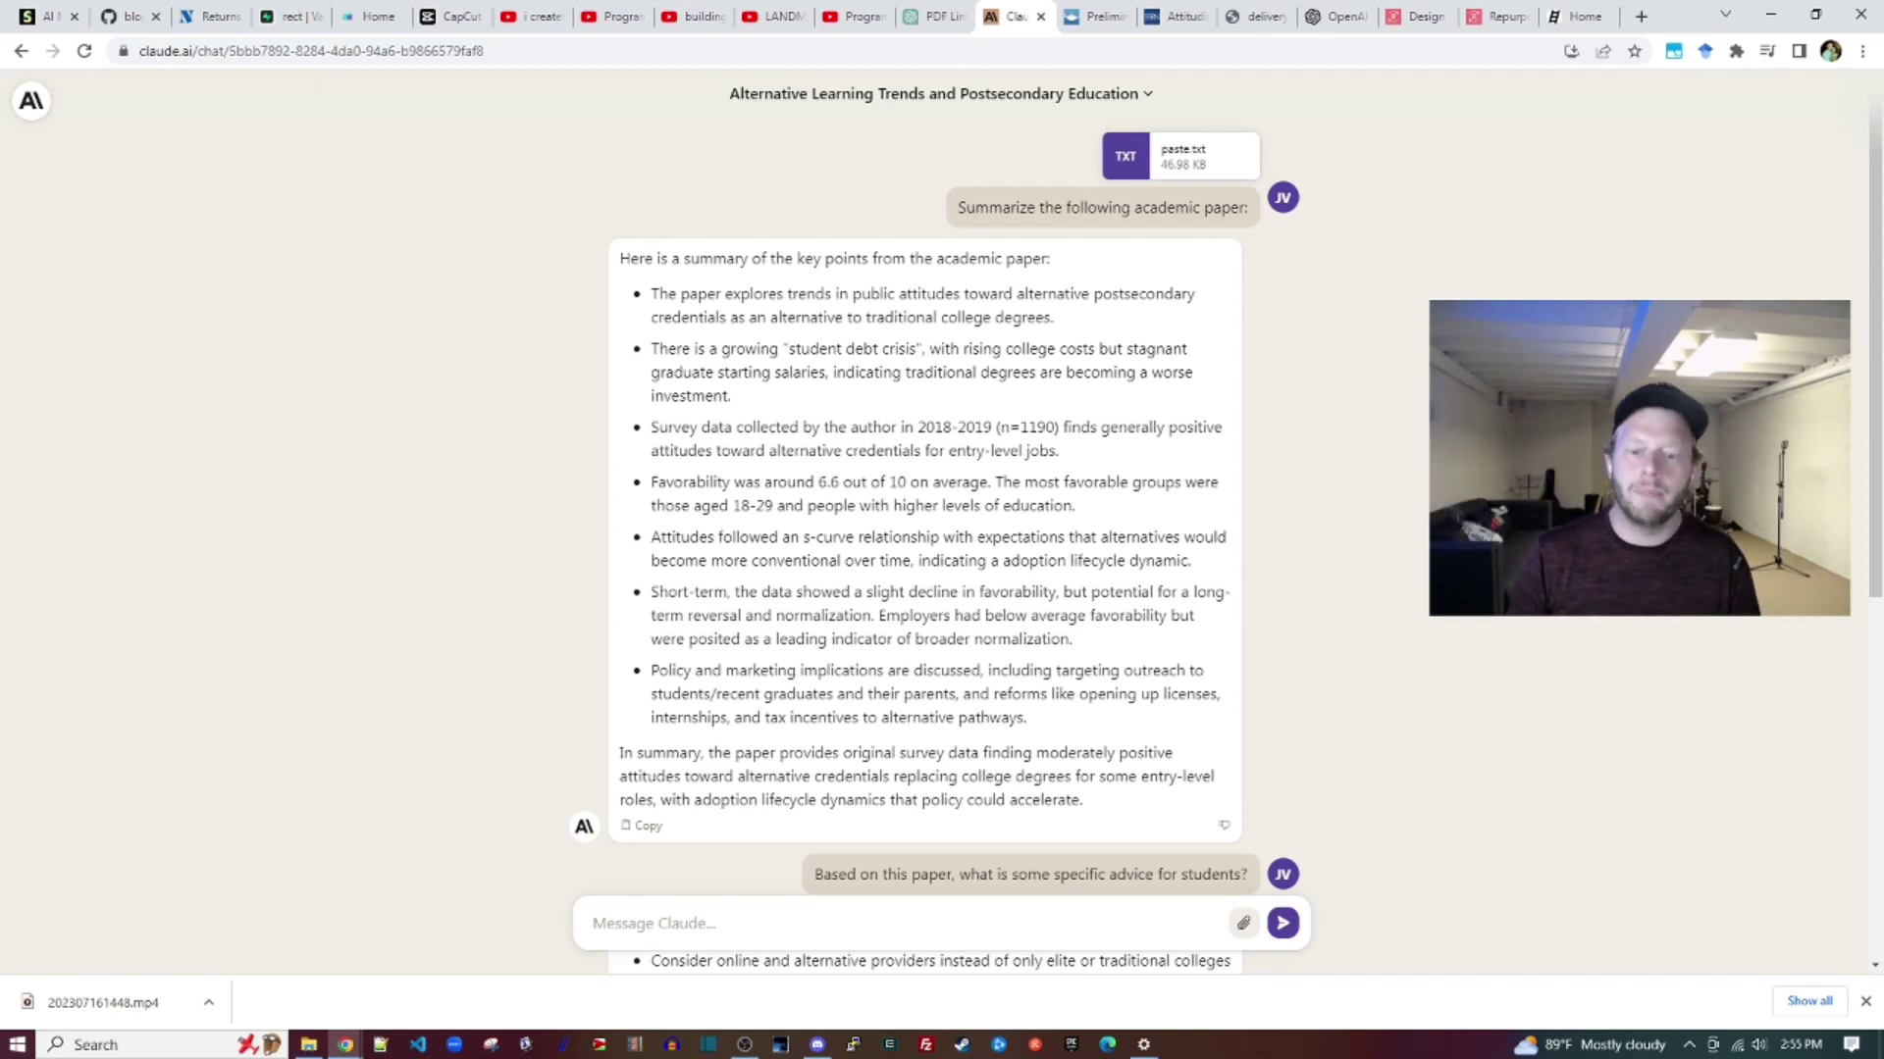
scroll(687, 429, "down", 5)
left_click_drag(654, 358, 880, 788)
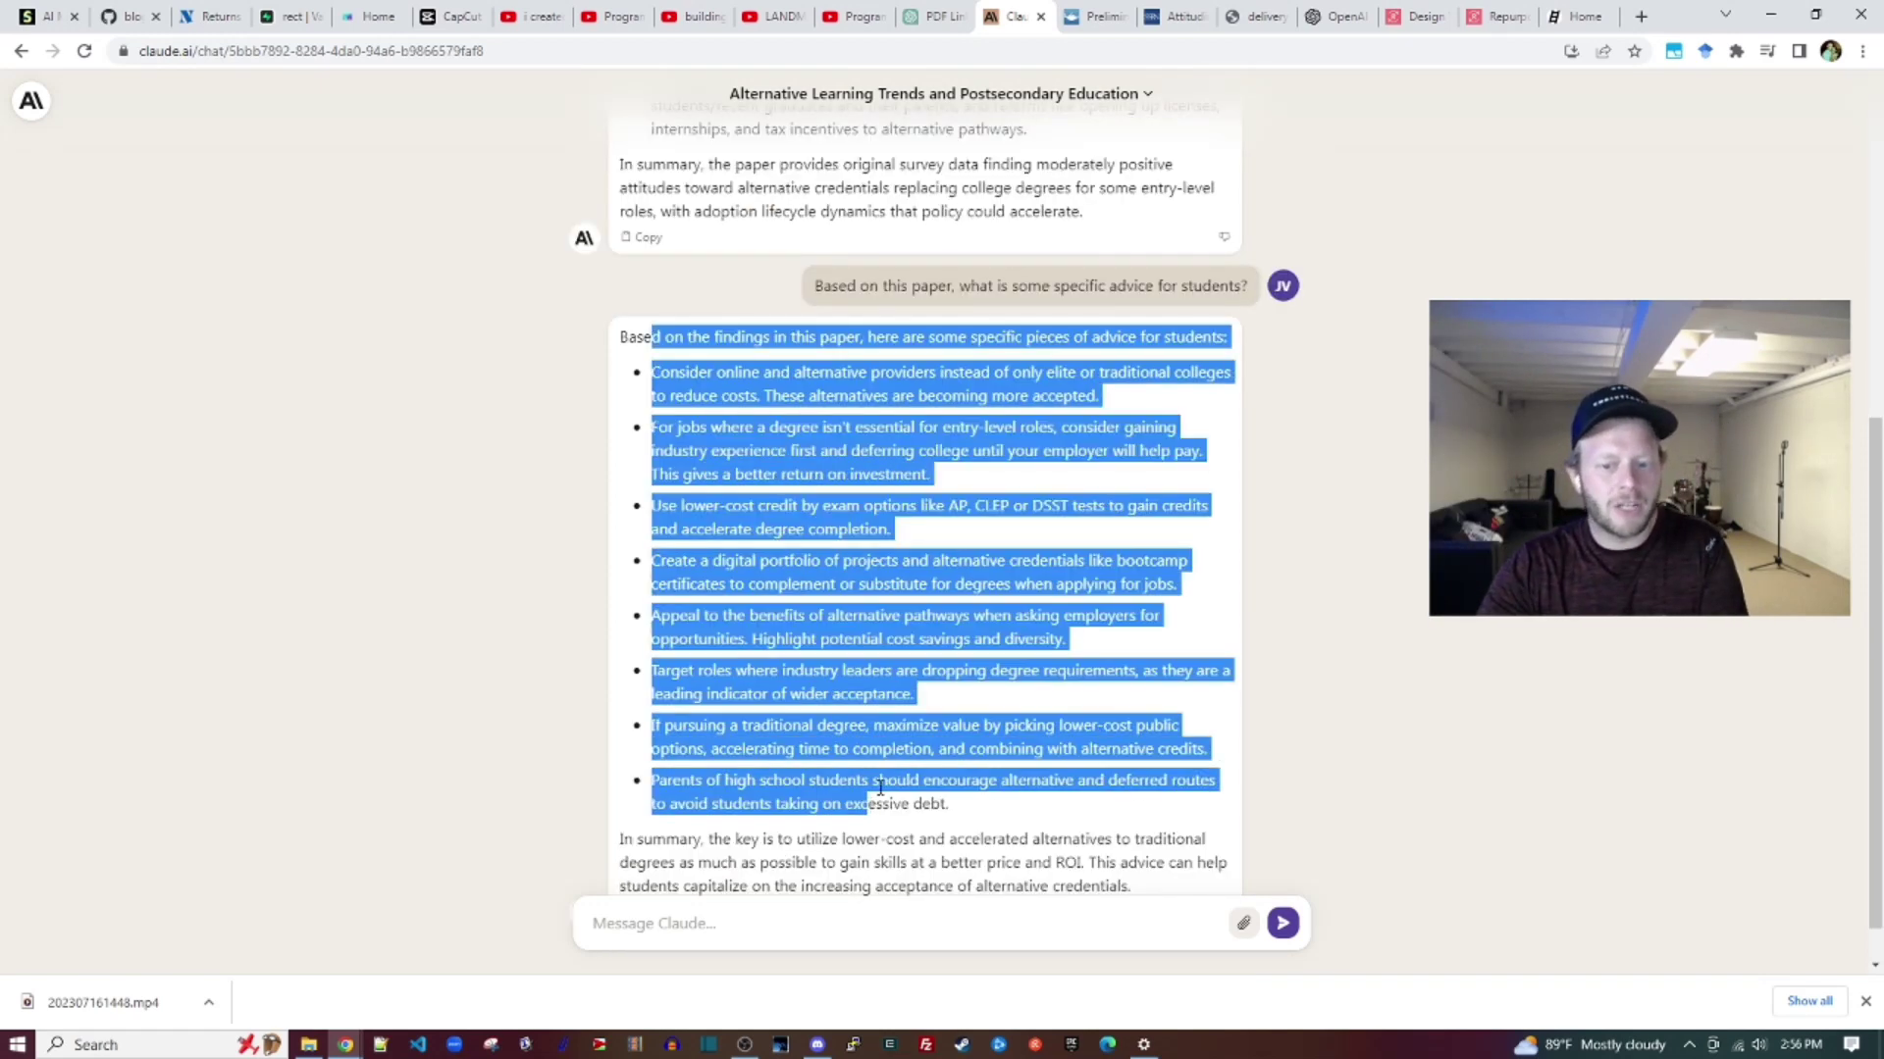
left_click(880, 788)
scroll(830, 644, "up", 5)
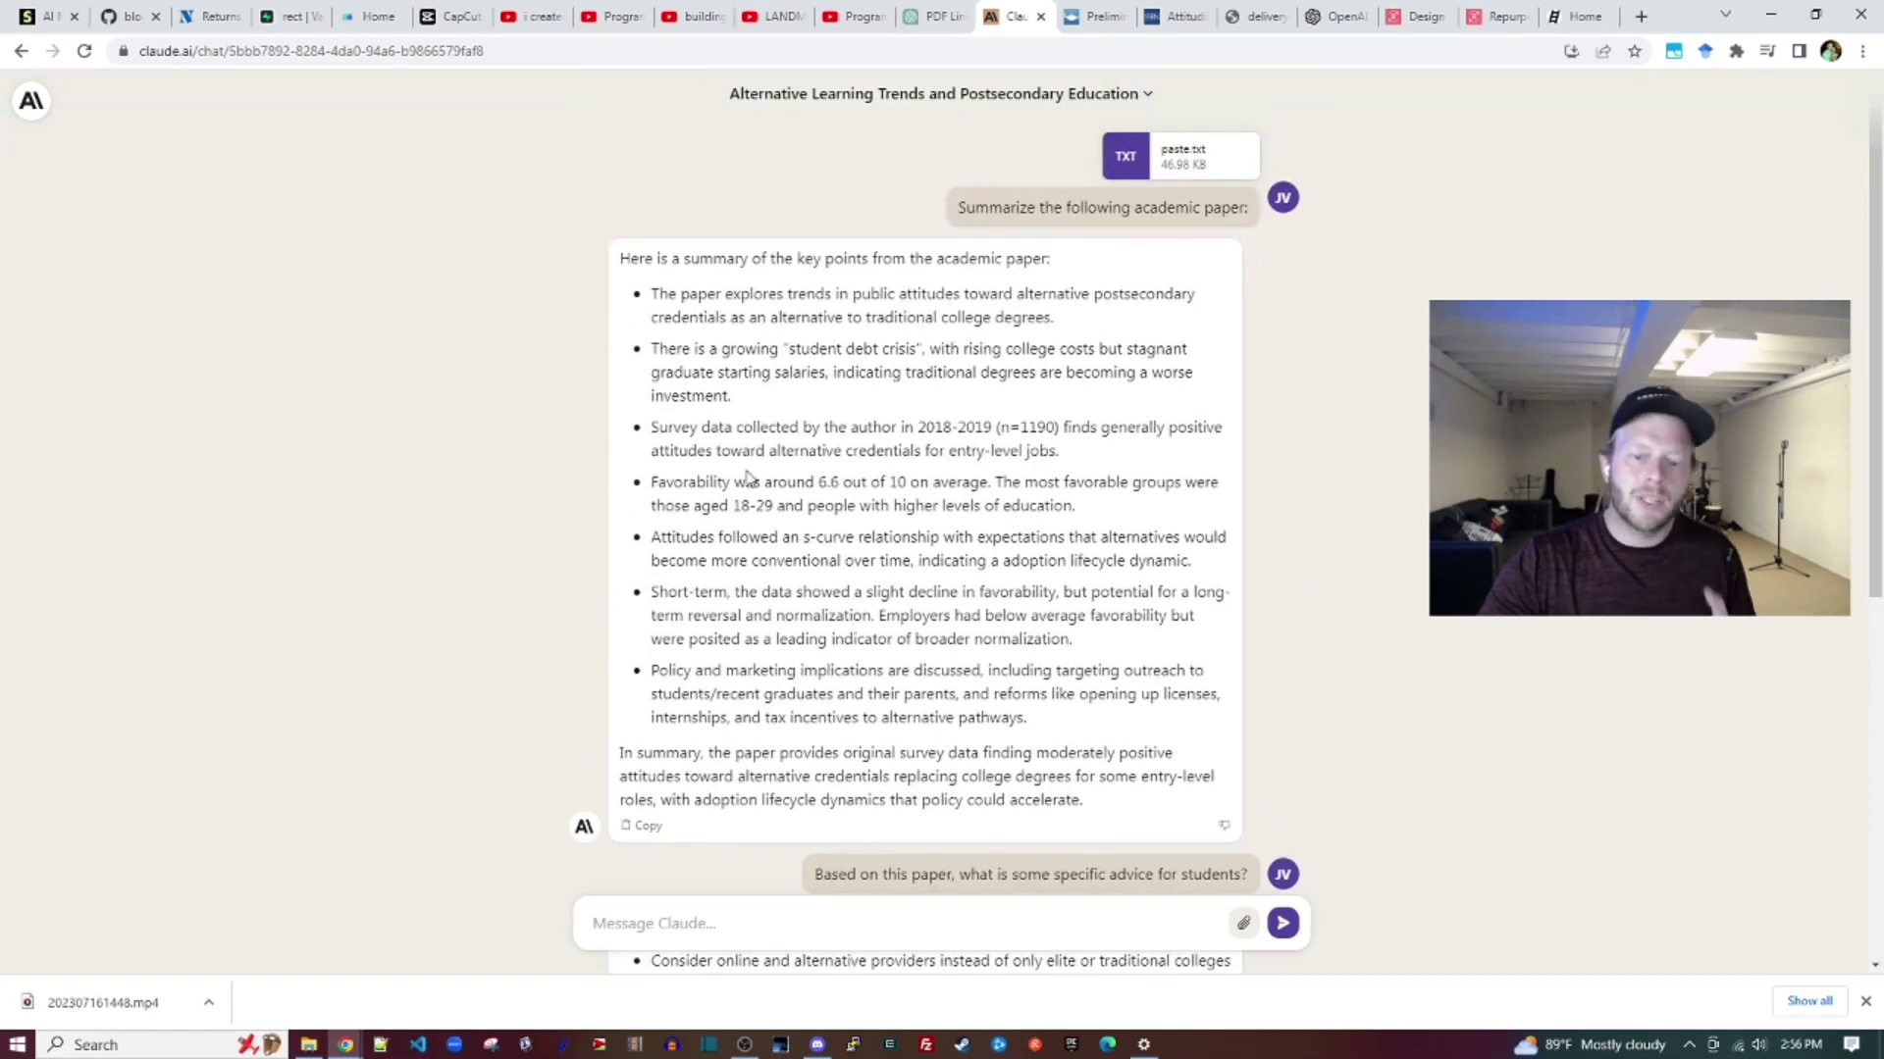
left_click_drag(690, 299, 810, 719)
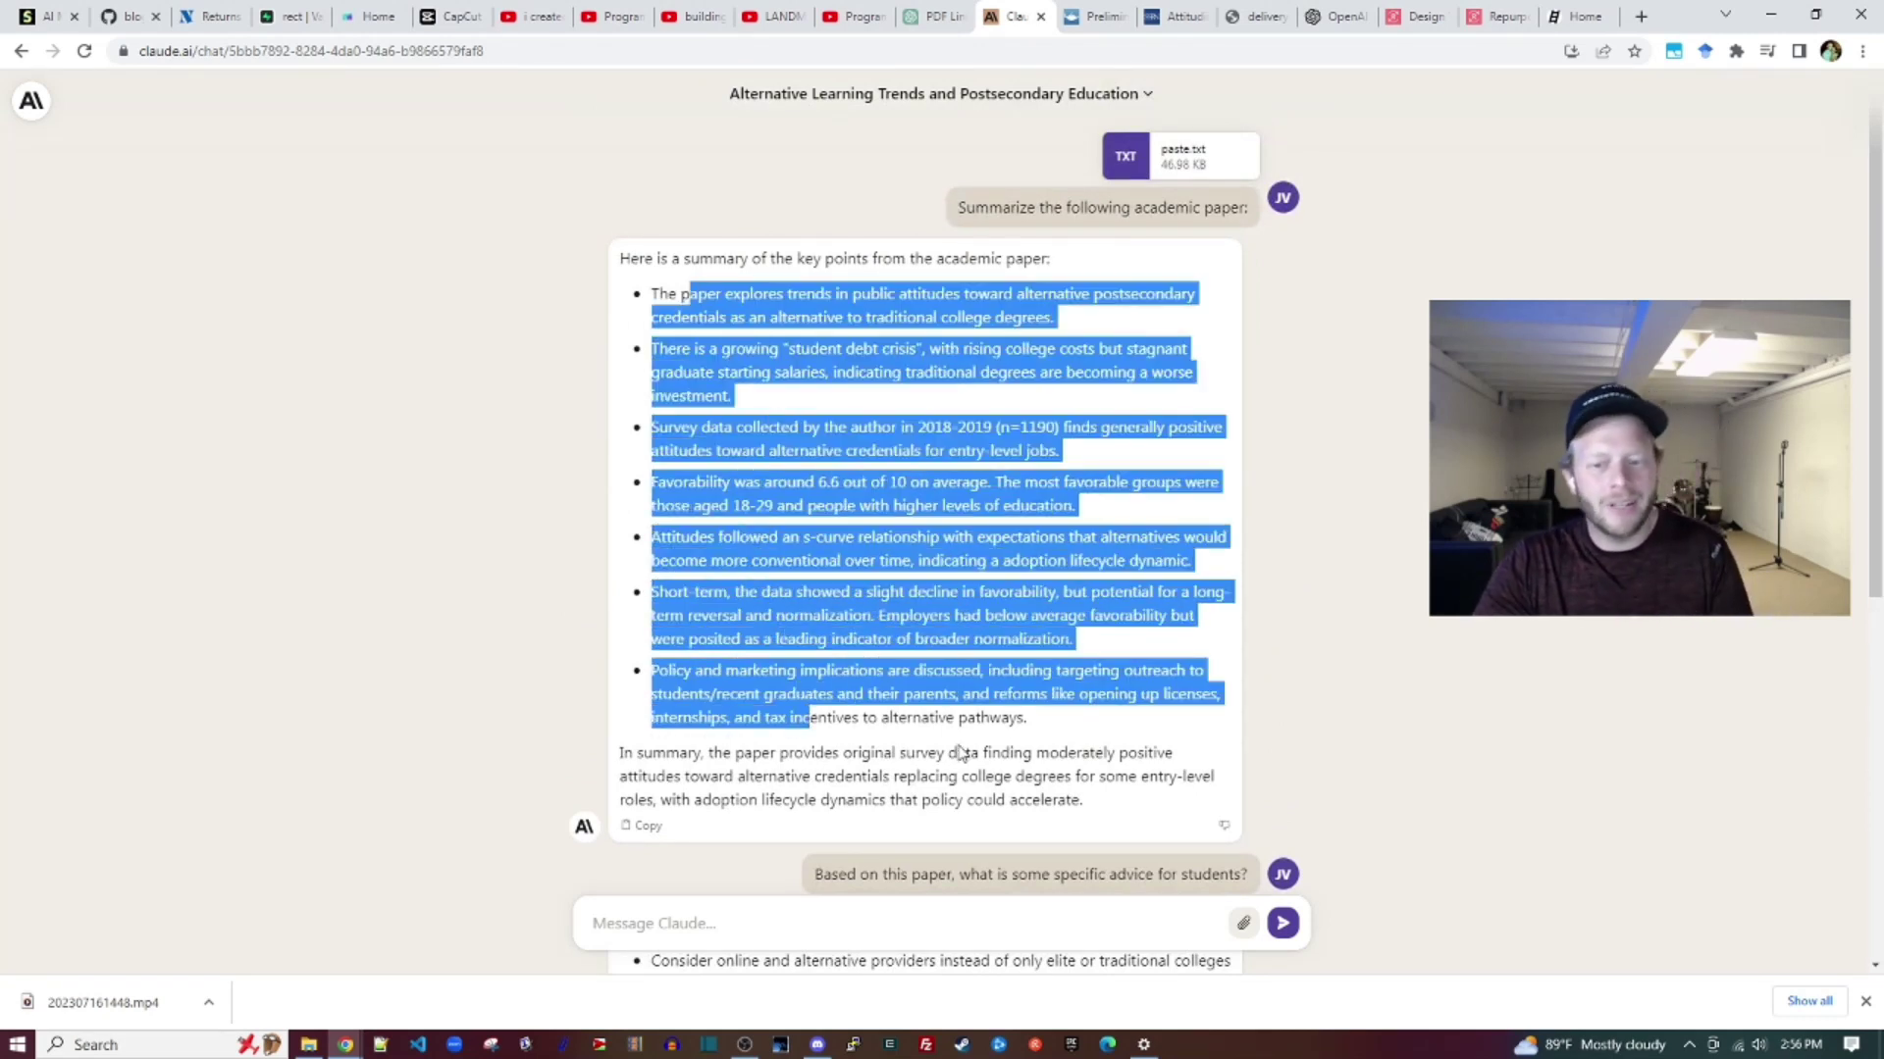
left_click(1030, 750)
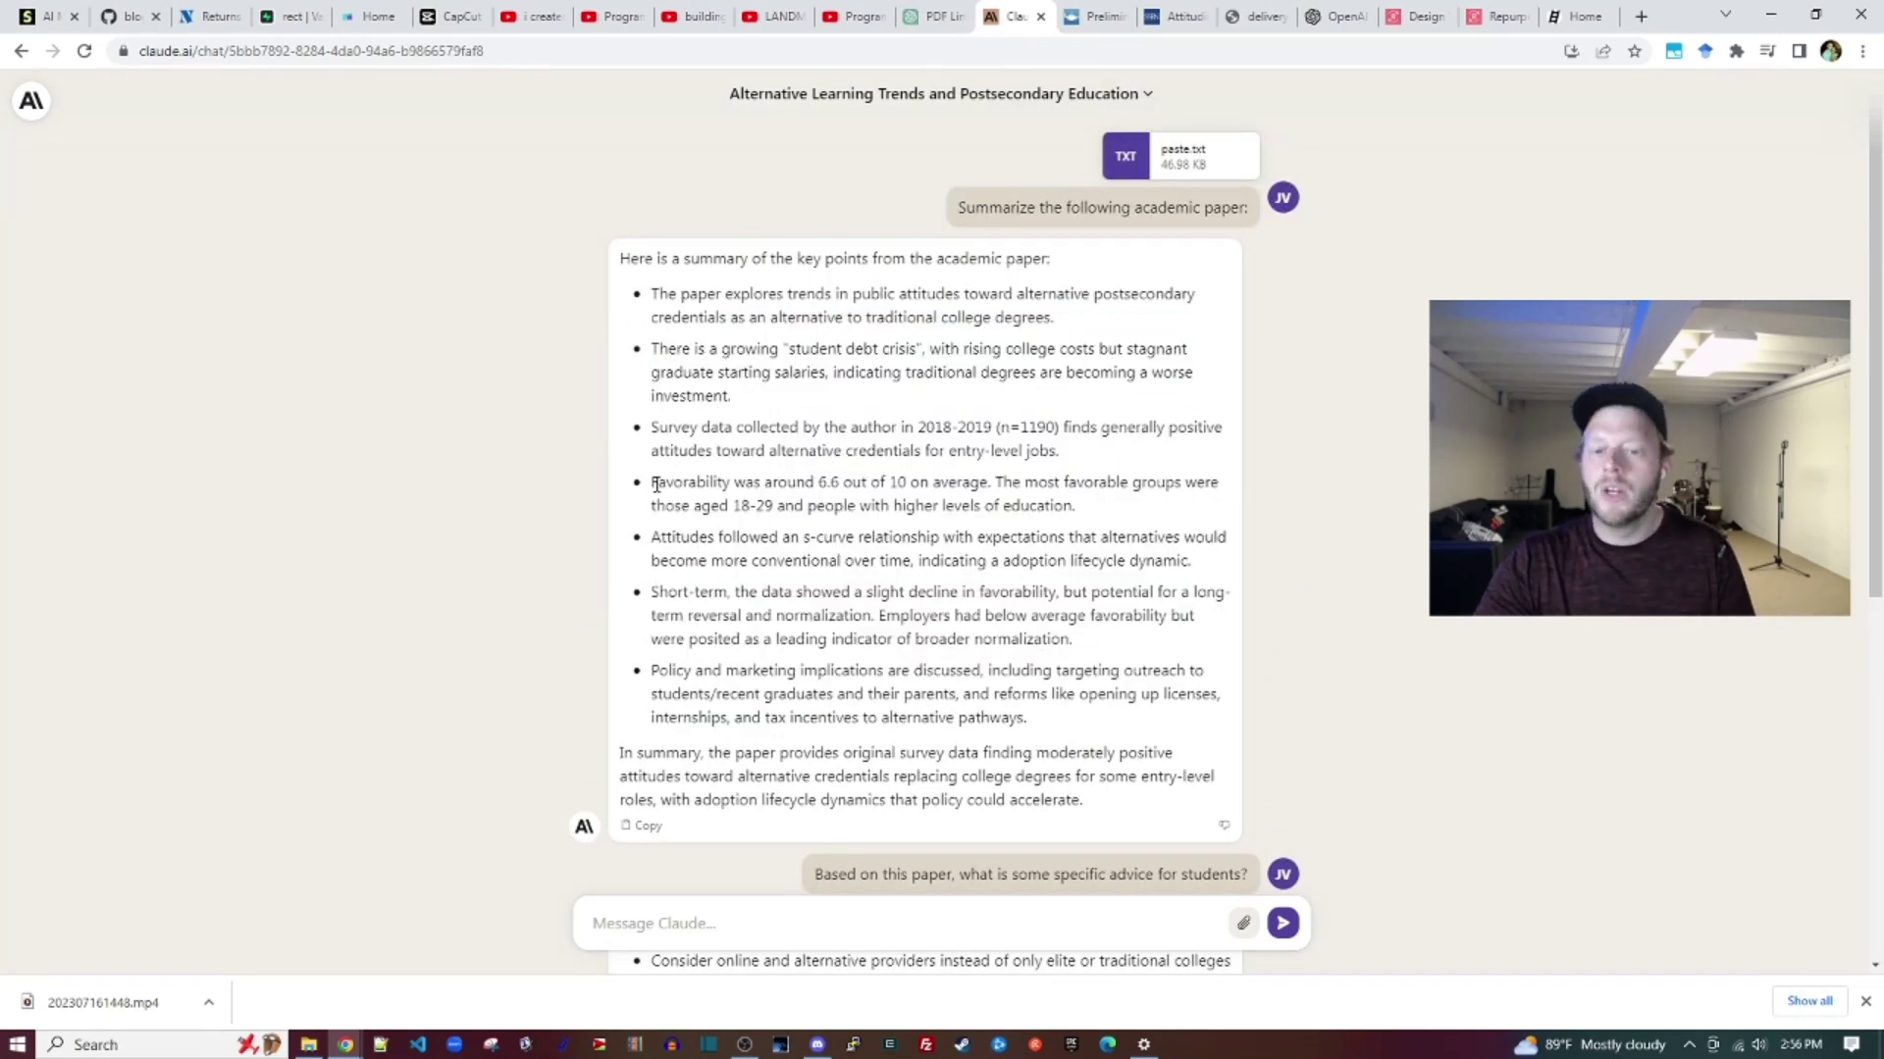
left_click_drag(655, 485, 987, 484)
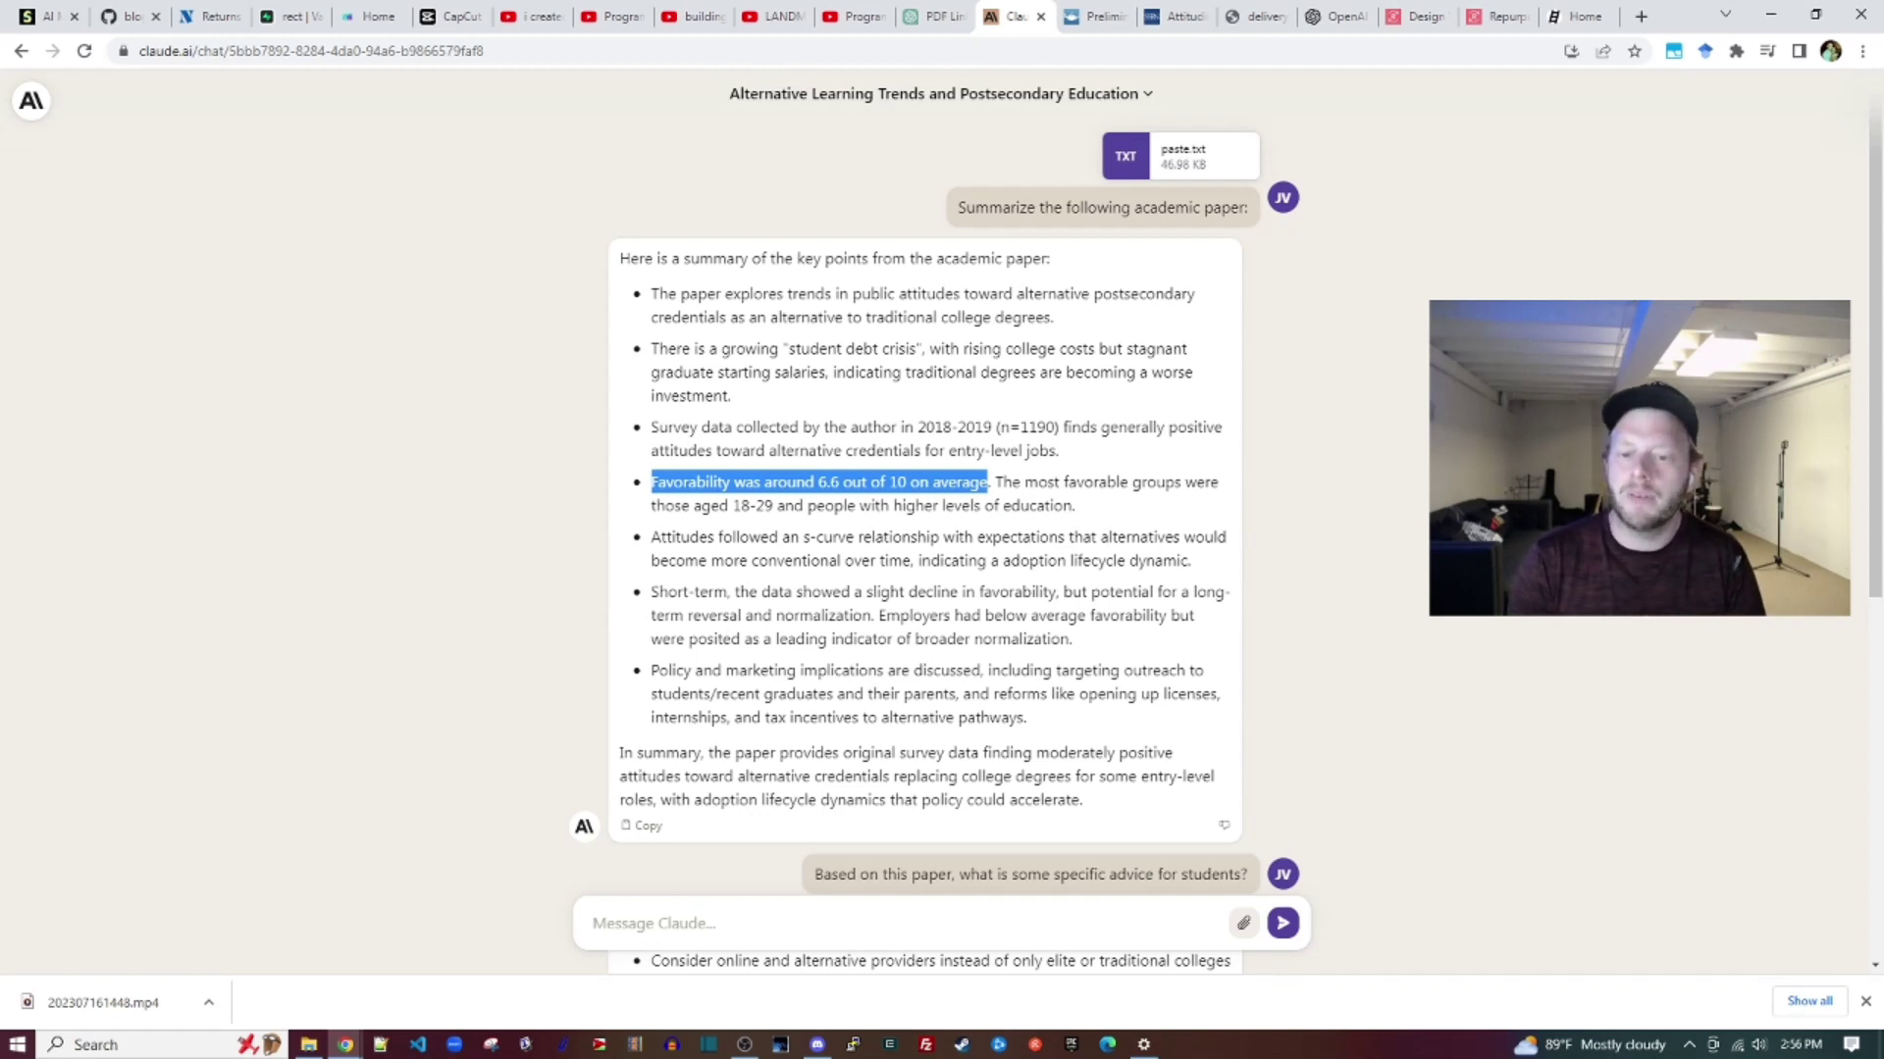
left_click(749, 495)
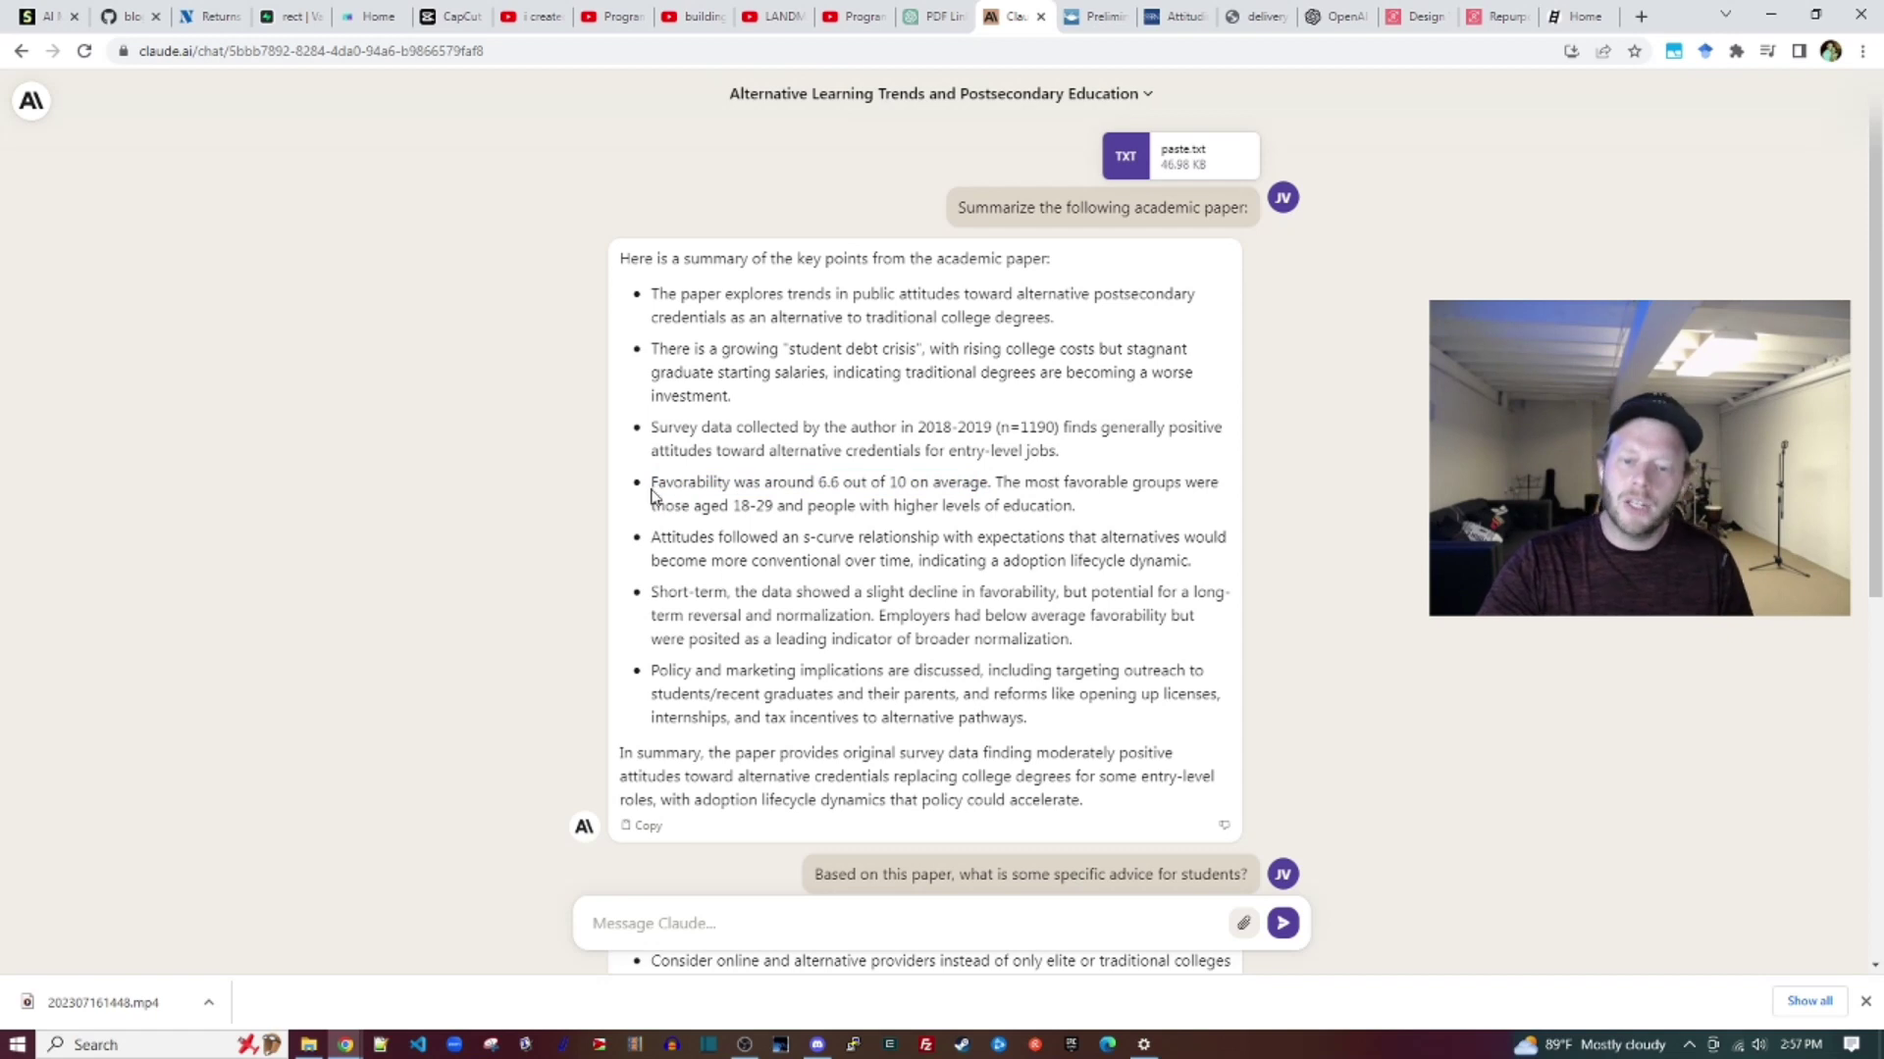
left_click_drag(651, 482, 963, 484)
left_click_drag(1136, 647, 807, 603)
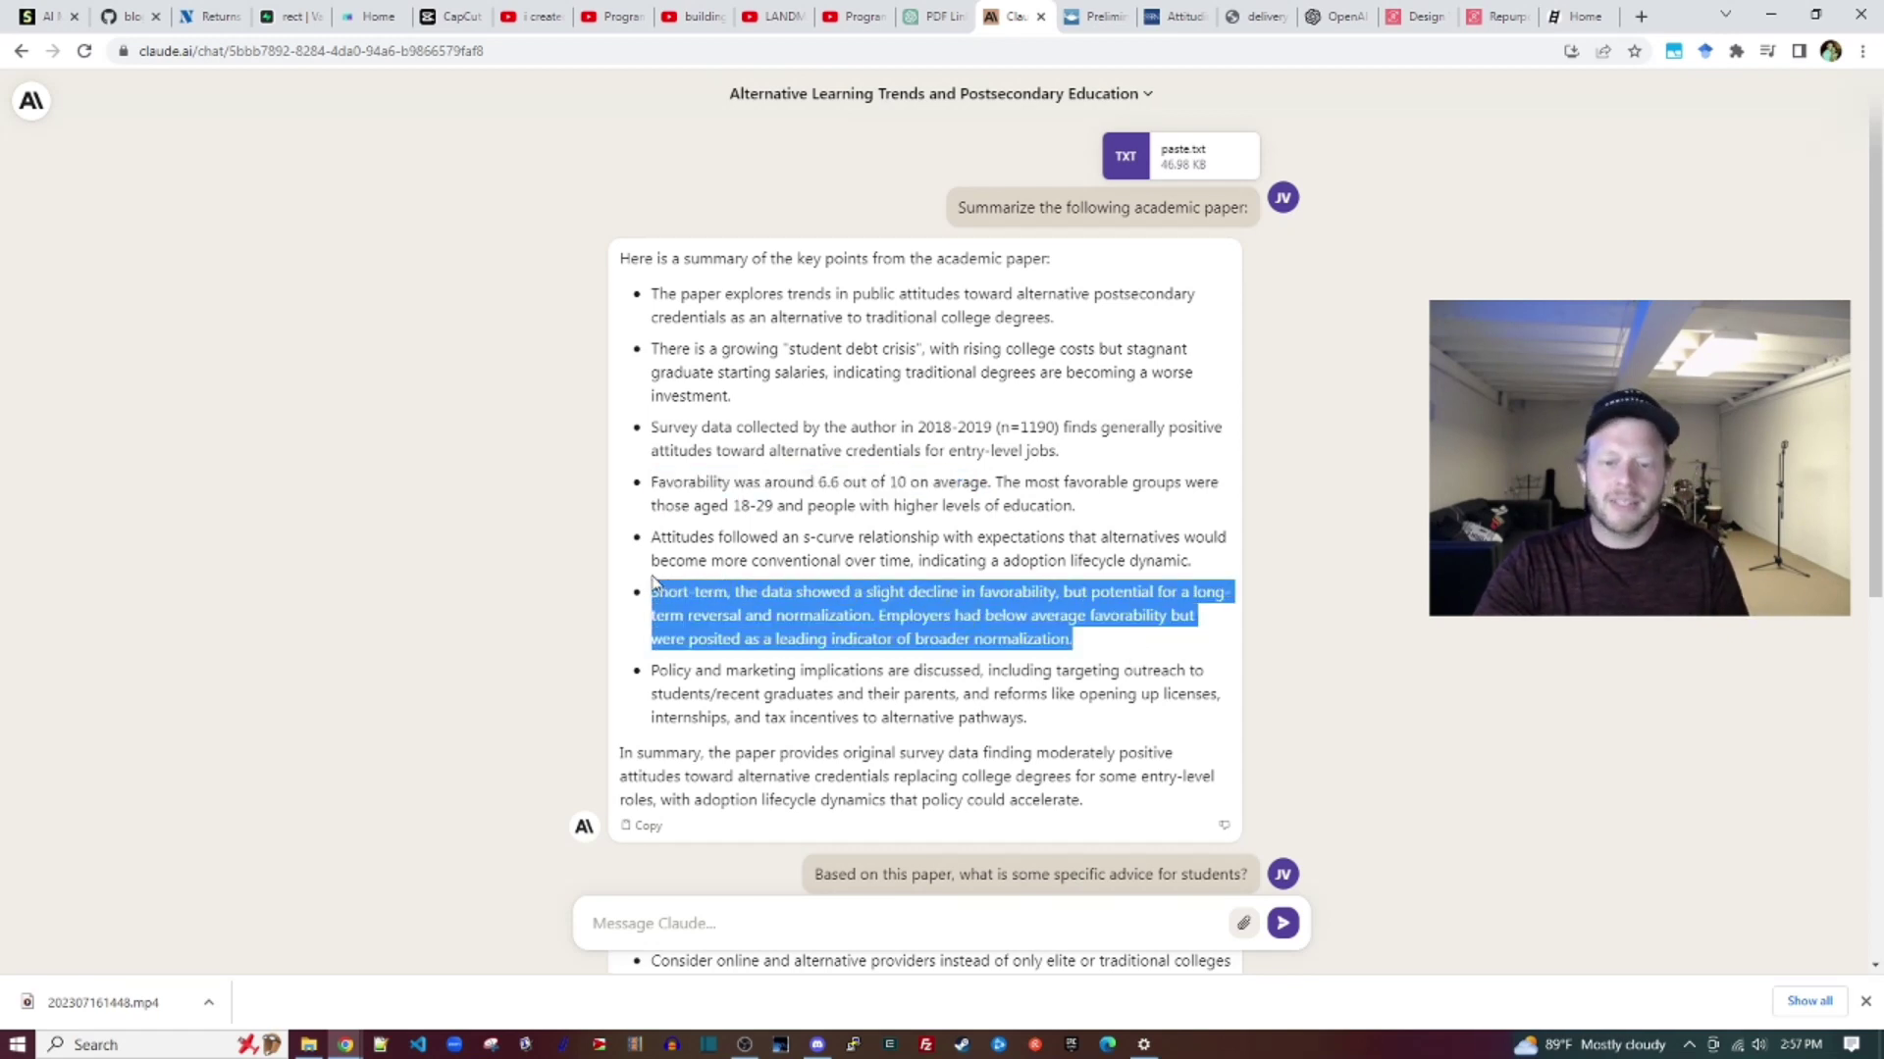
left_click(692, 536)
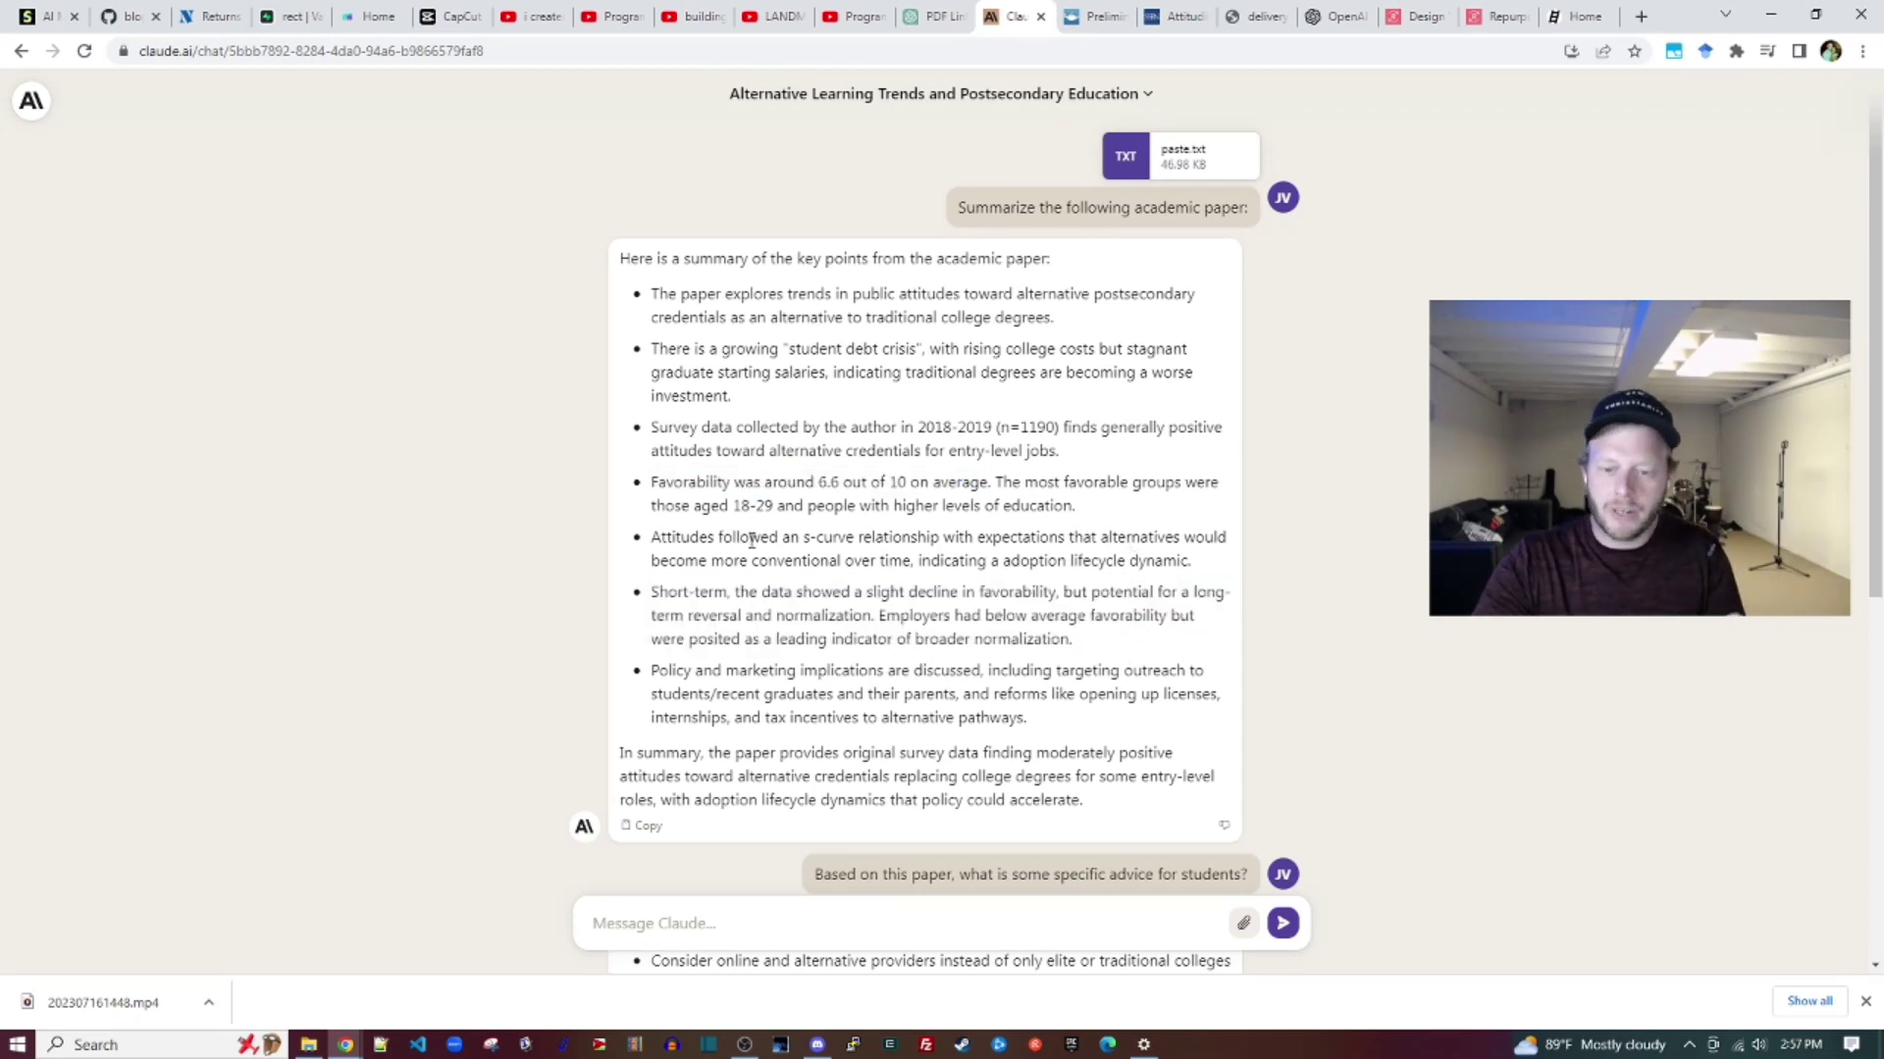
left_click_drag(752, 540, 925, 554)
left_click(832, 588)
left_click_drag(779, 591, 1063, 592)
left_click(1069, 648)
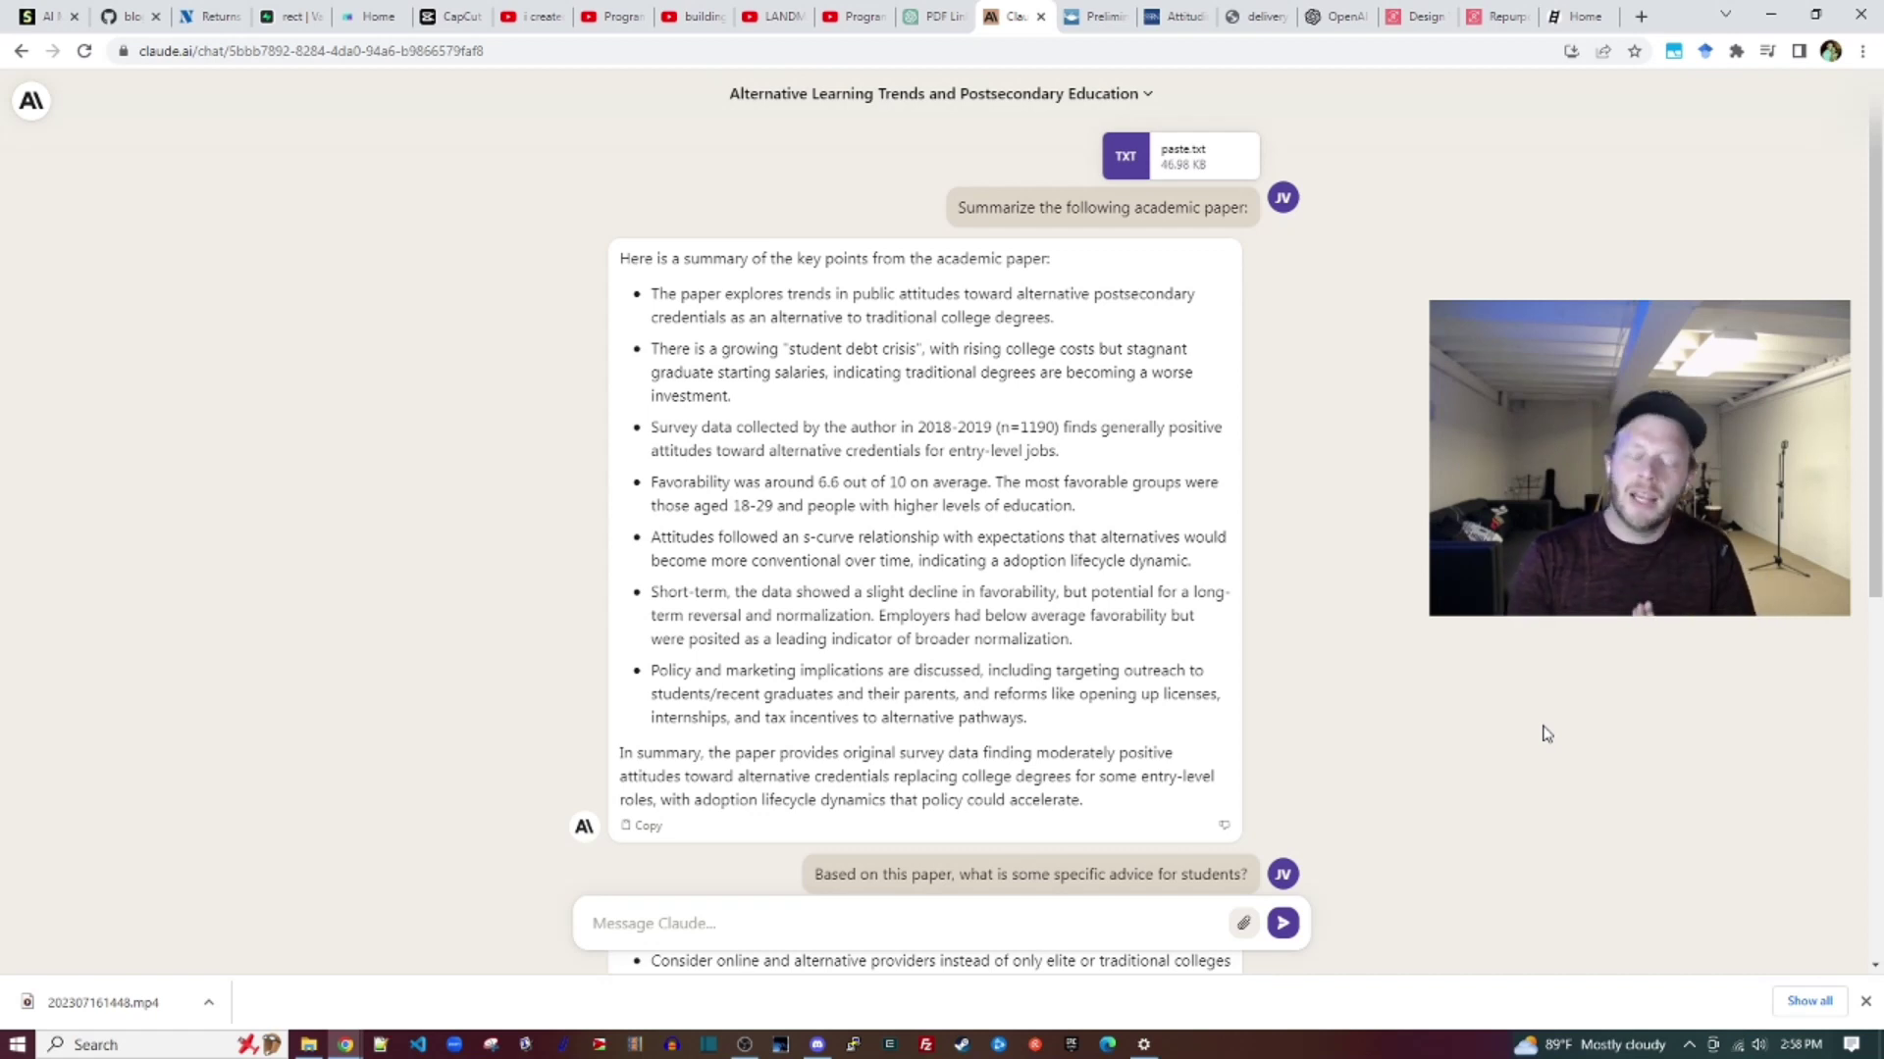
Scroll down to show Claude's full student-advice answer with its Copy and Retry links
scroll(1547, 696, "down", 6)
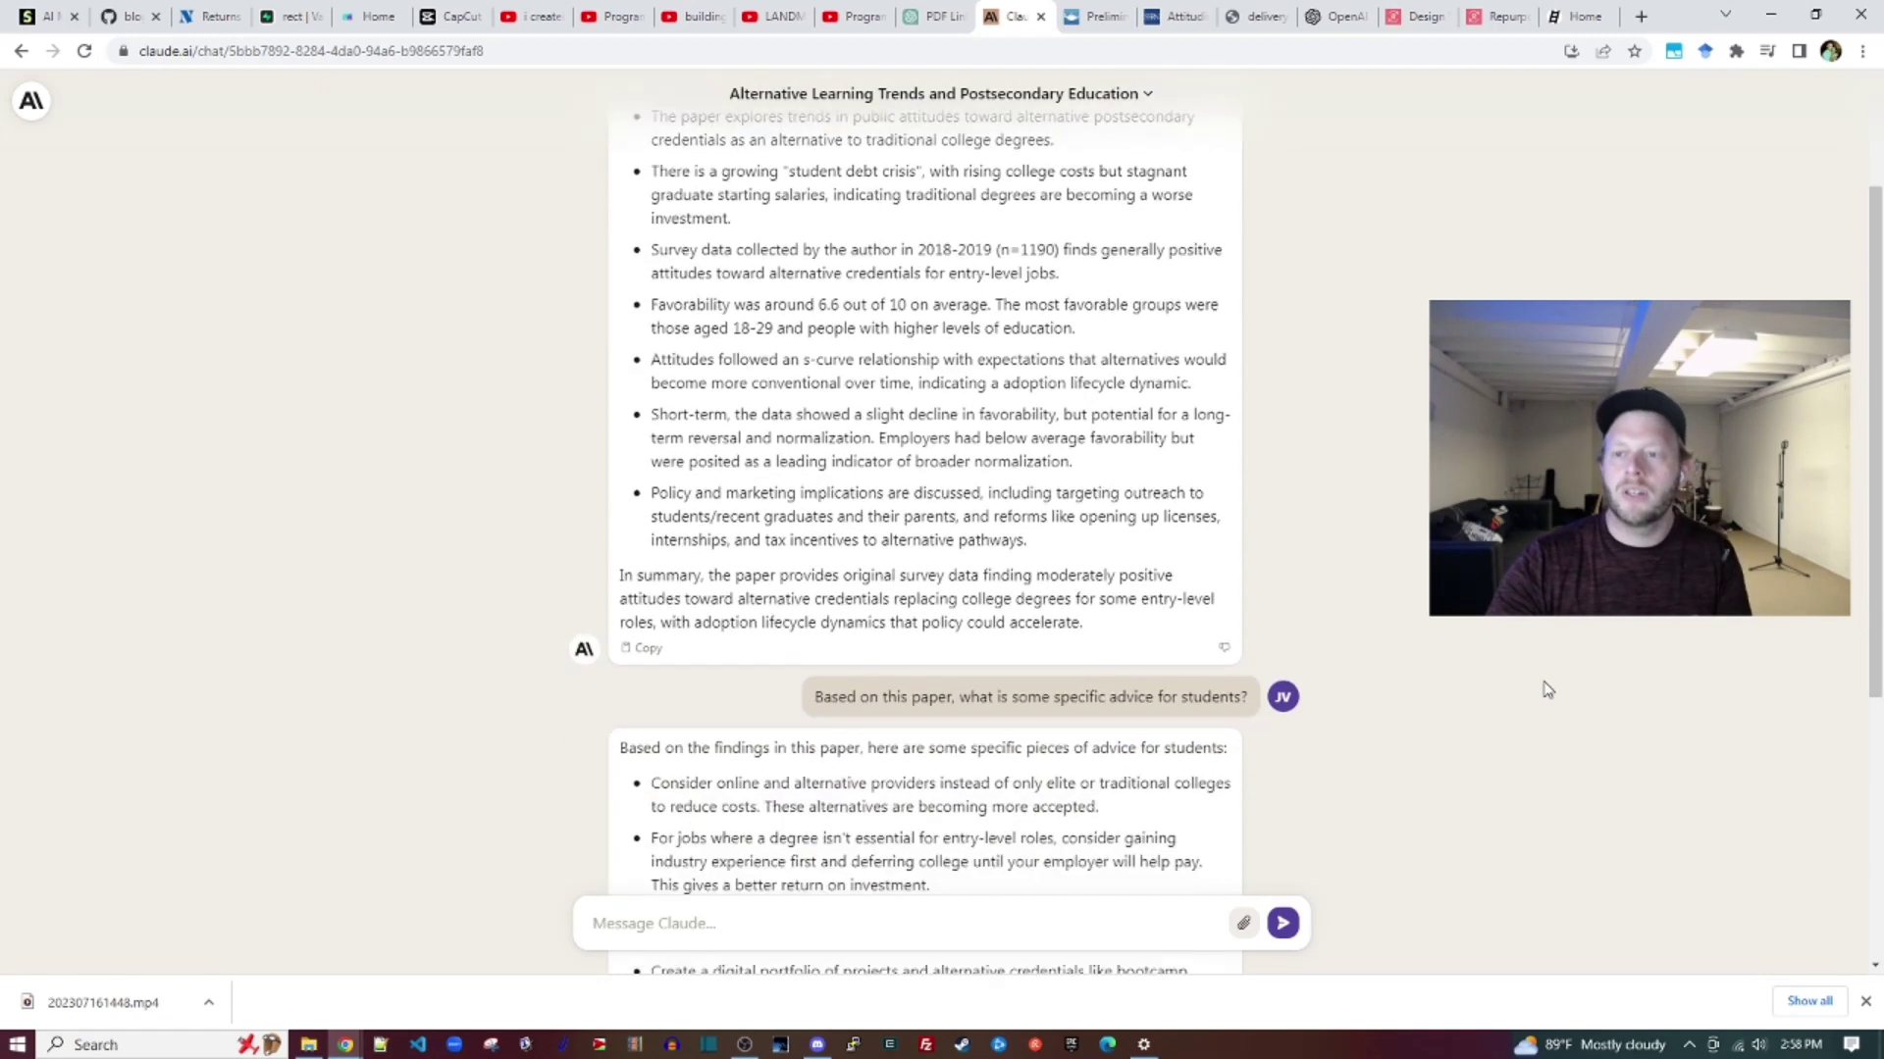